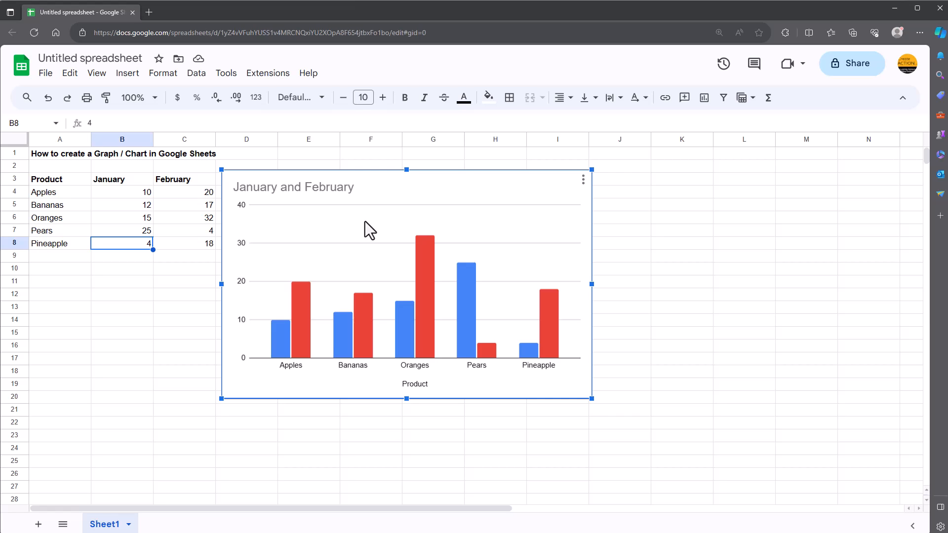
Step: Delete the existing January and February column chart from the sheet
key("Delete")
left_click(149, 283)
left_click_drag(51, 193, 50, 232)
left_click_drag(83, 282, 84, 318)
left_click(127, 347)
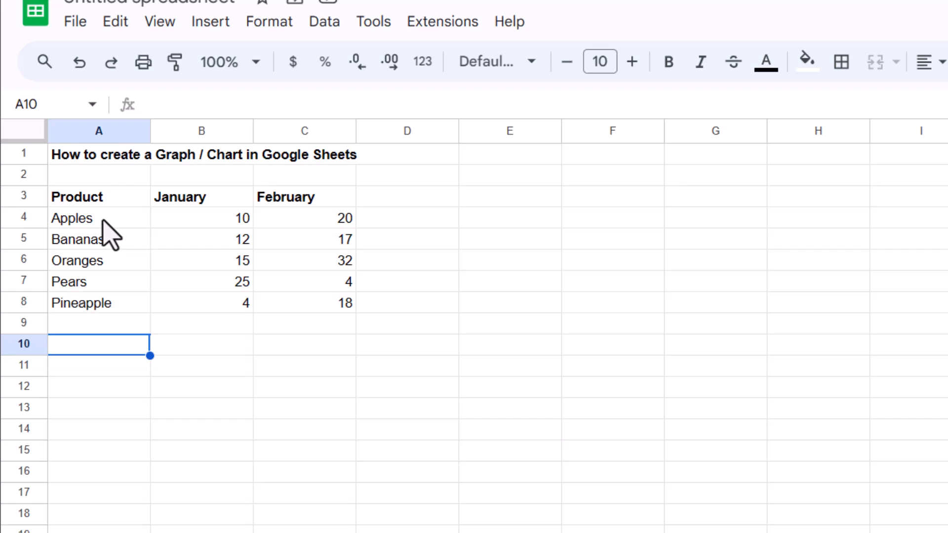
left_click(93, 198)
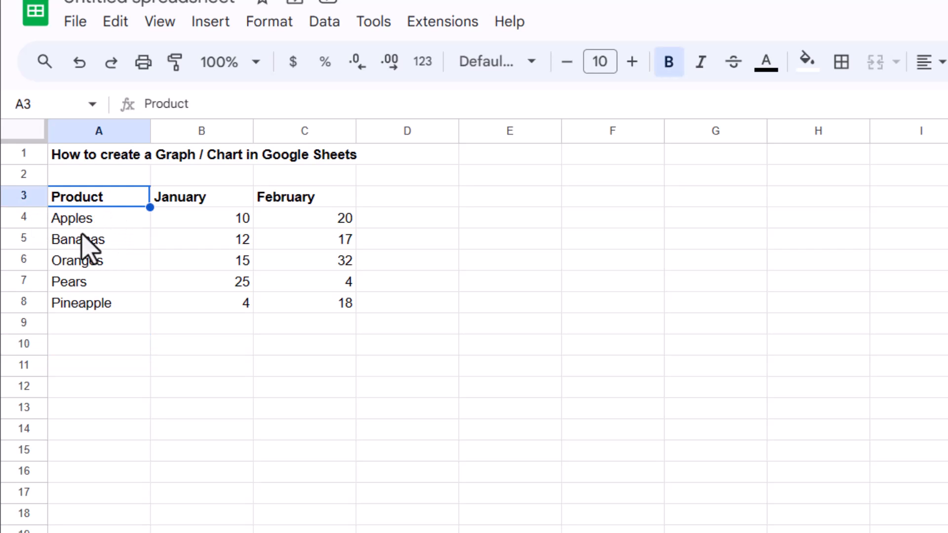
left_click(173, 200)
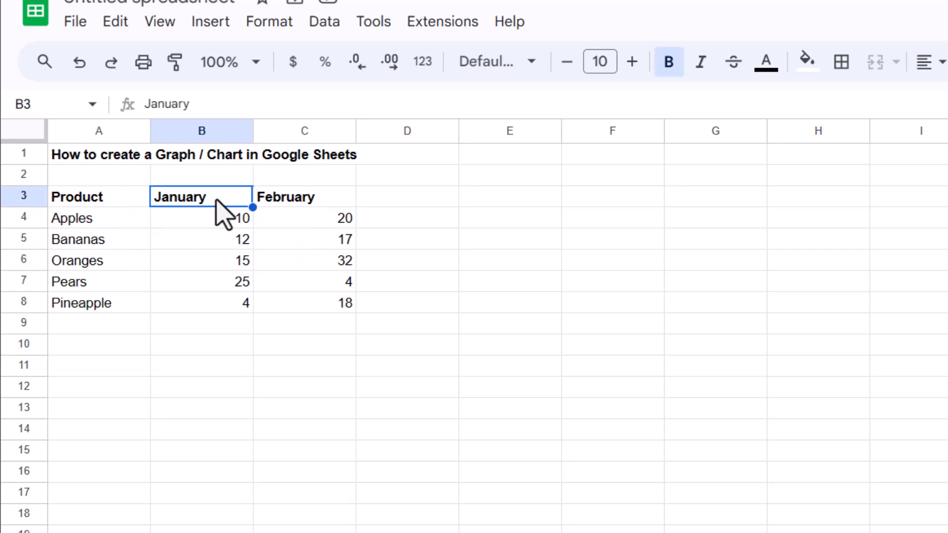
left_click(96, 222)
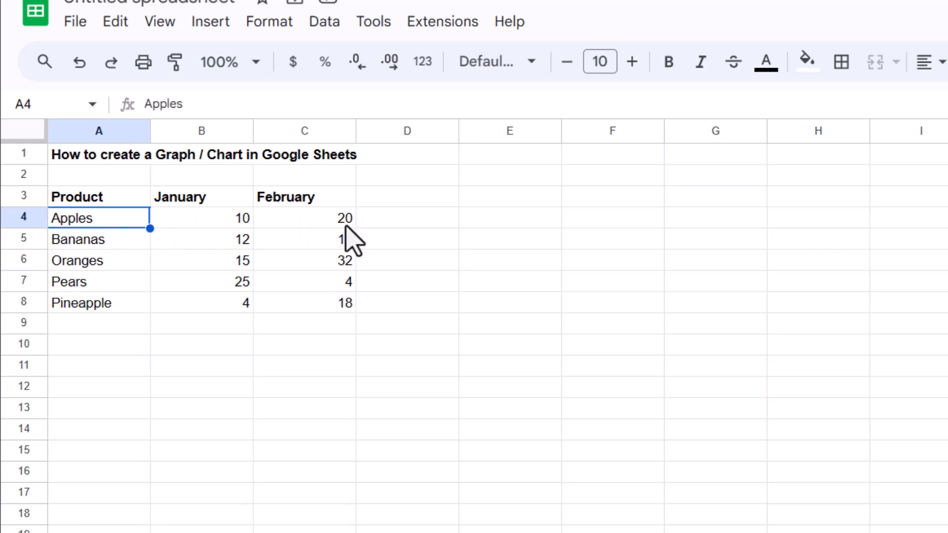
Step: Insert a chart from the product table with its headers in A3:C8
left_click(84, 200)
left_click_drag(84, 200, 333, 330)
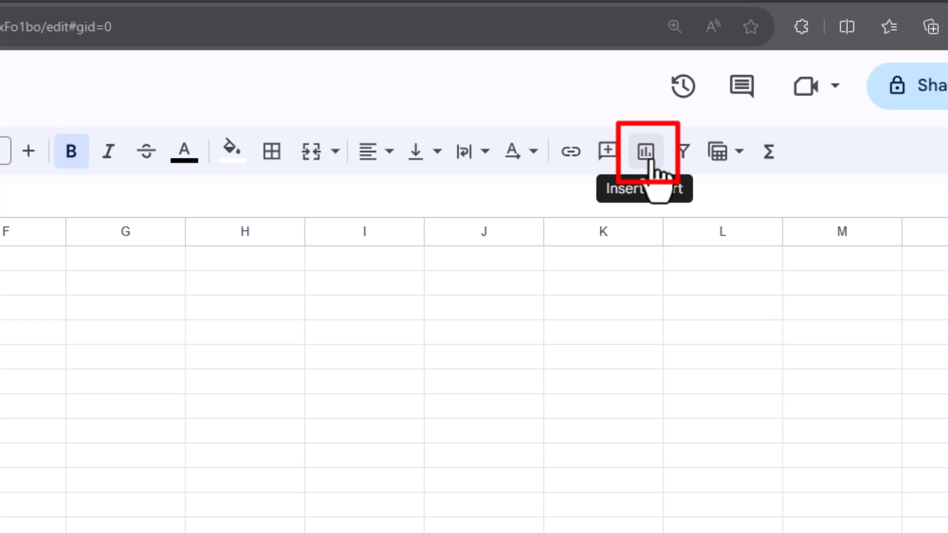
left_click(647, 153)
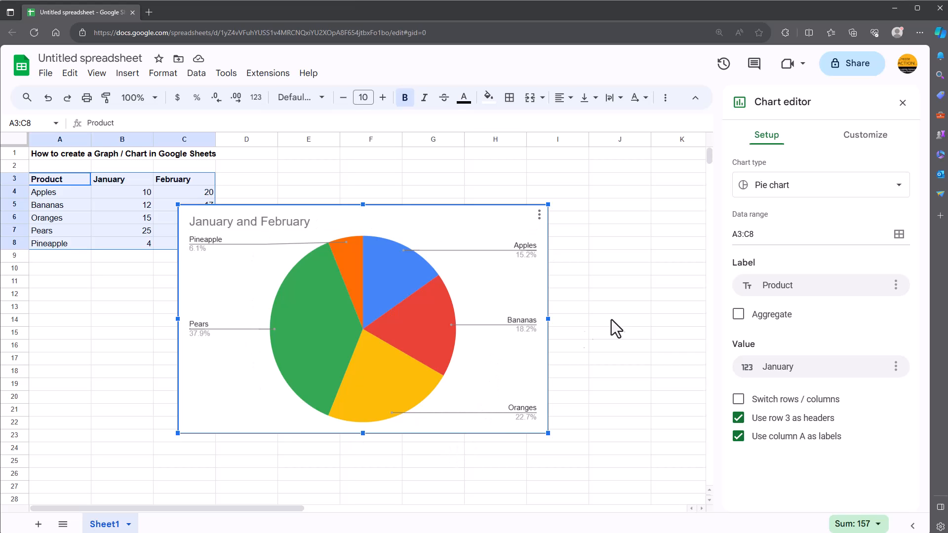
Step: Deselect the pie chart and reopen its chart editor at the chart title customization settings
left_click(617, 294)
double_click(467, 241)
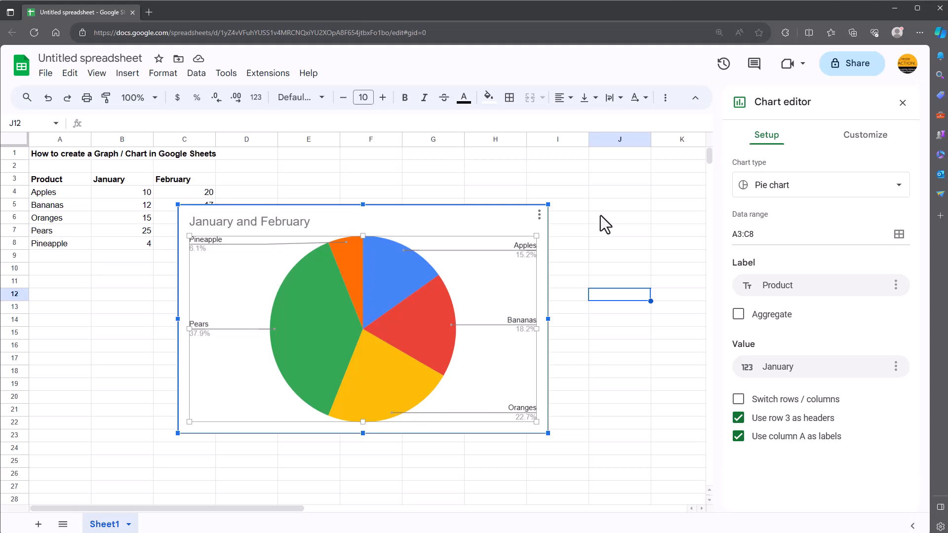
left_click(602, 217)
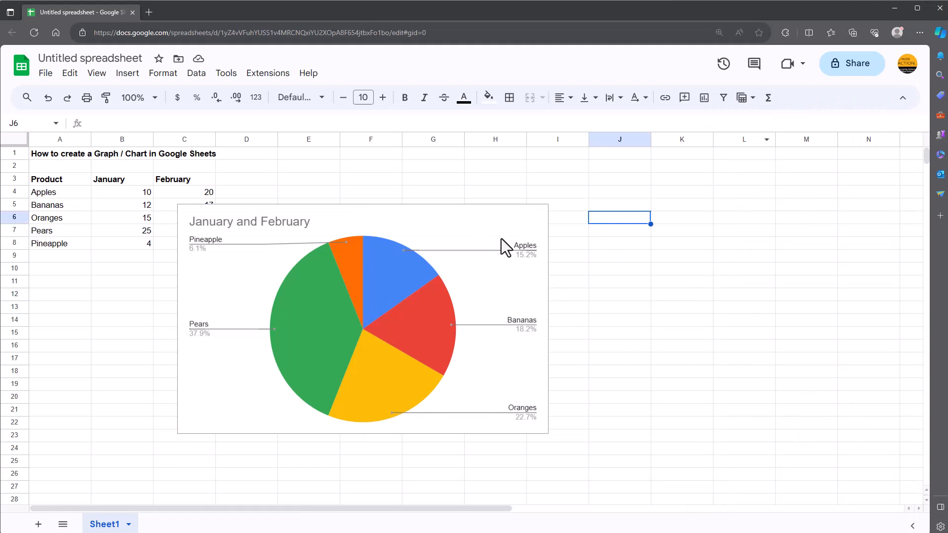
double_click(450, 230)
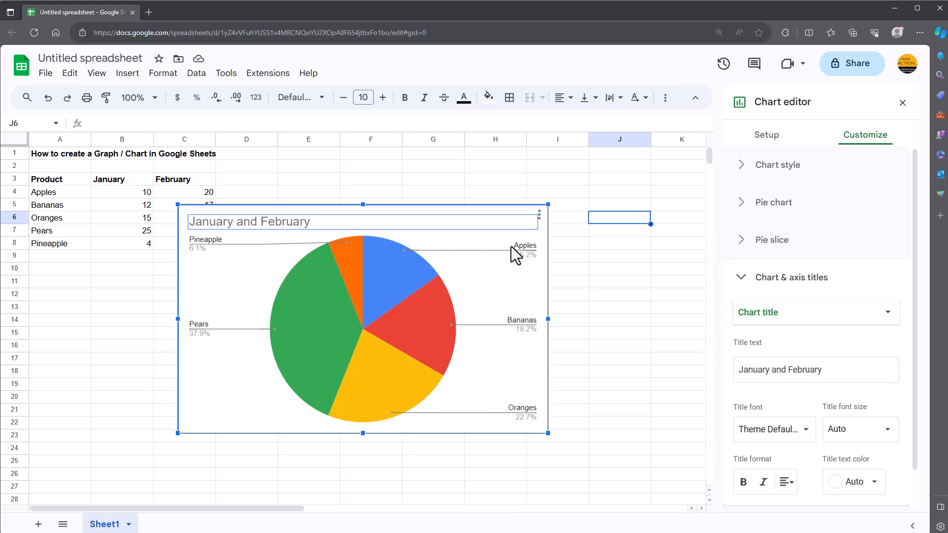
left_click(491, 298)
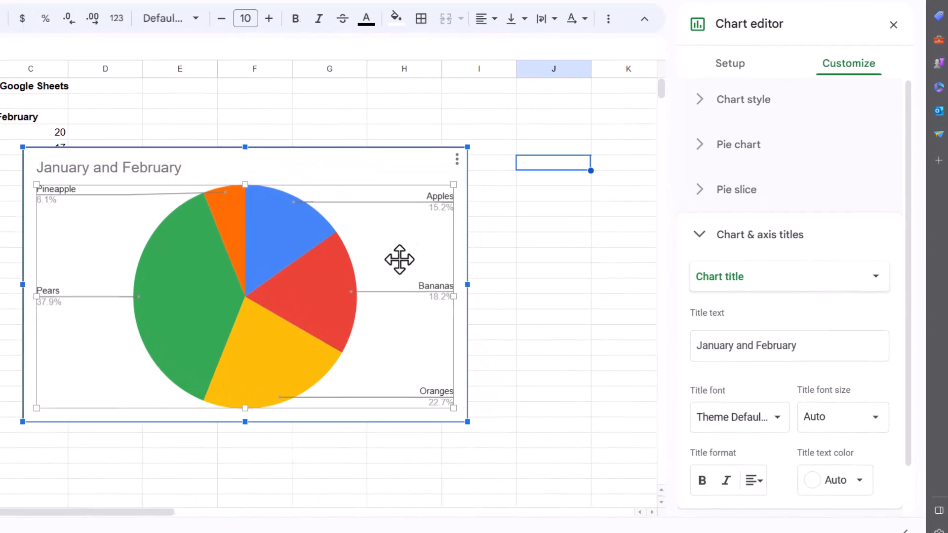
left_click(382, 172)
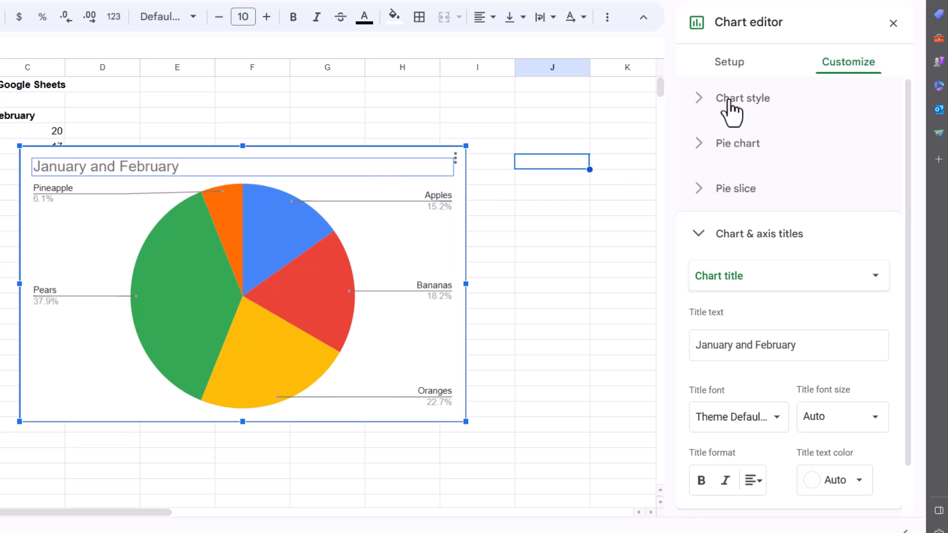
Step: Toggle the 3D effect on and off for the pie chart, and try a bright green chart background
left_click(703, 111)
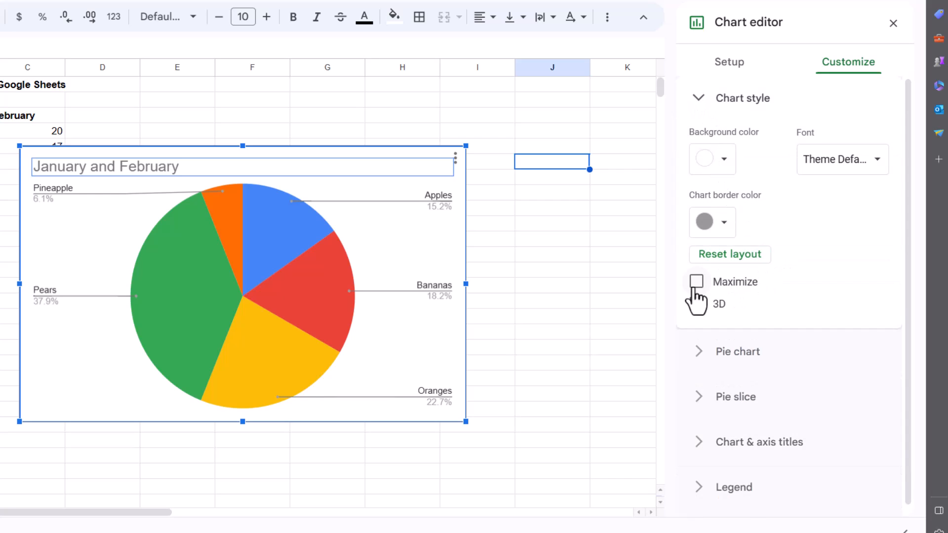
left_click(696, 305)
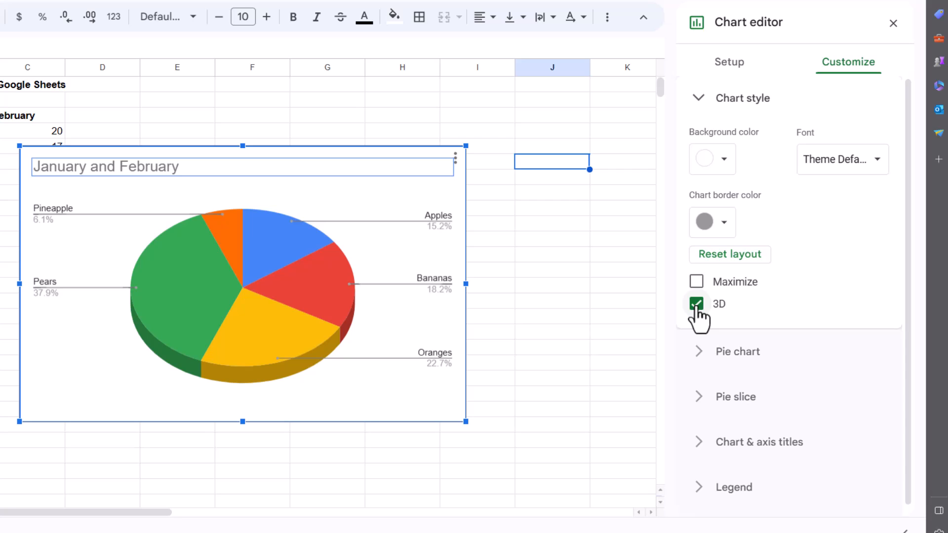
left_click(696, 305)
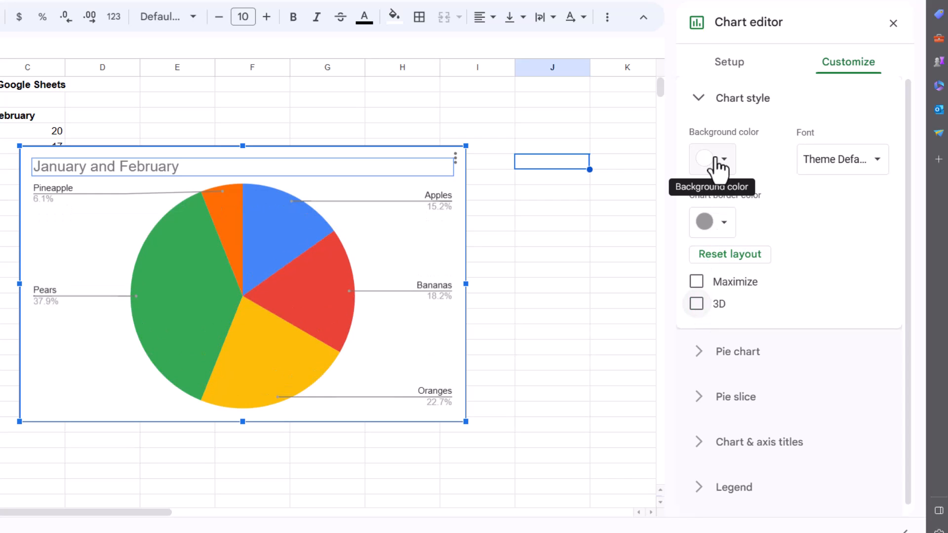
left_click(726, 163)
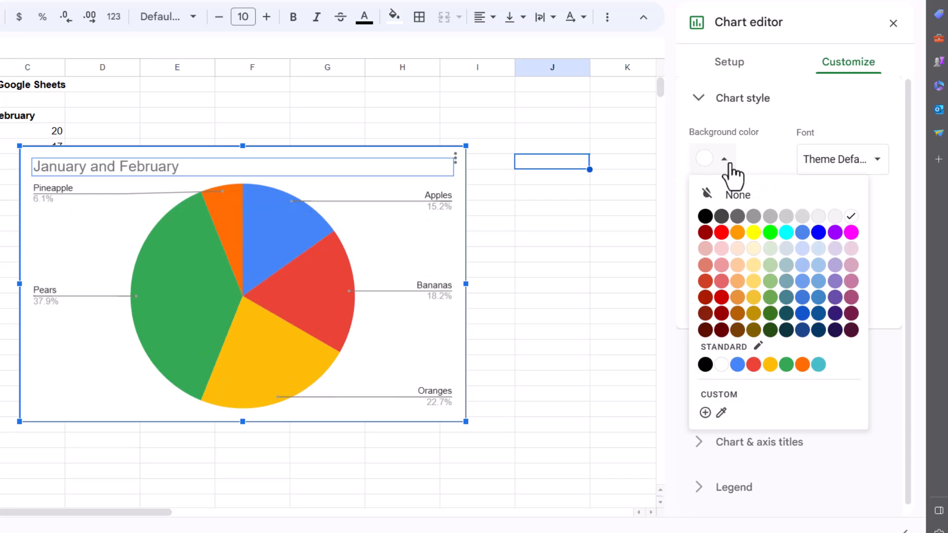
left_click(758, 234)
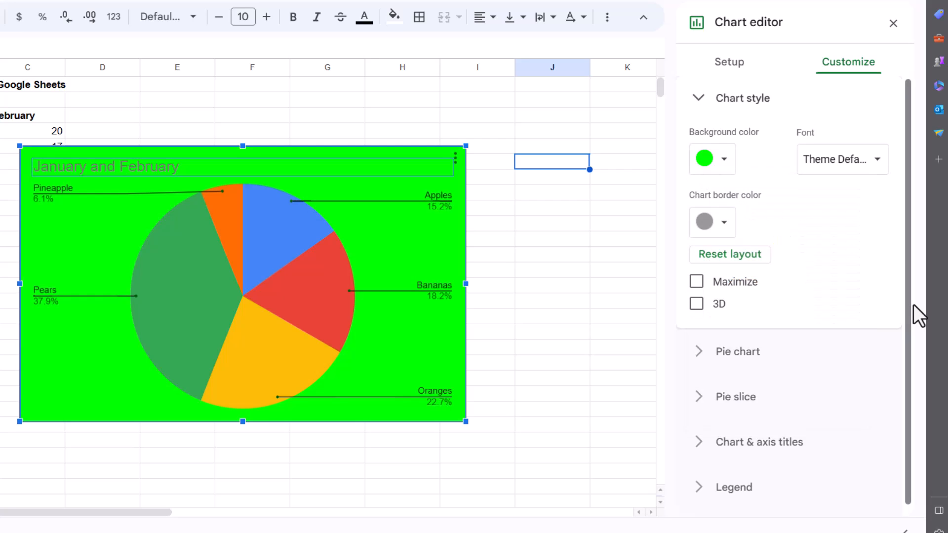
Step: Set the pie chart's background color to a very light gray
left_click(726, 163)
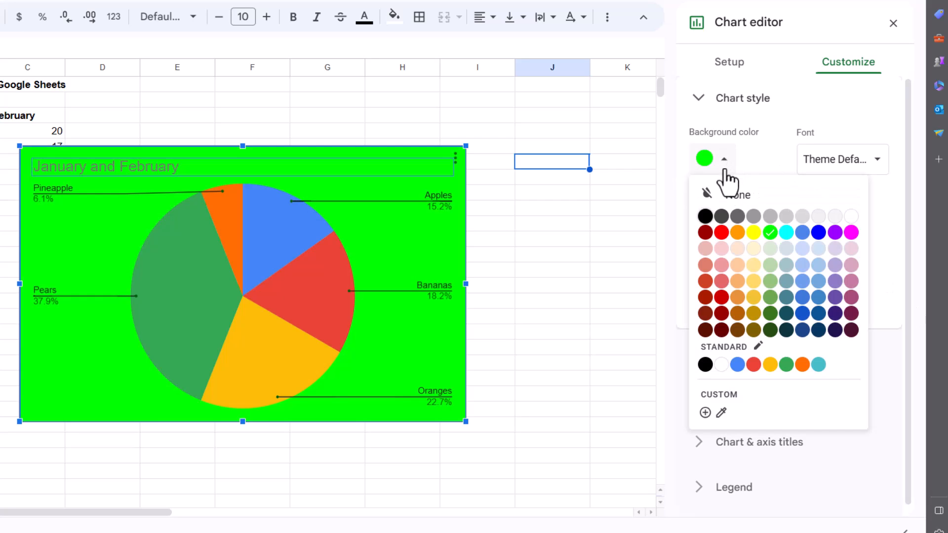
left_click(833, 217)
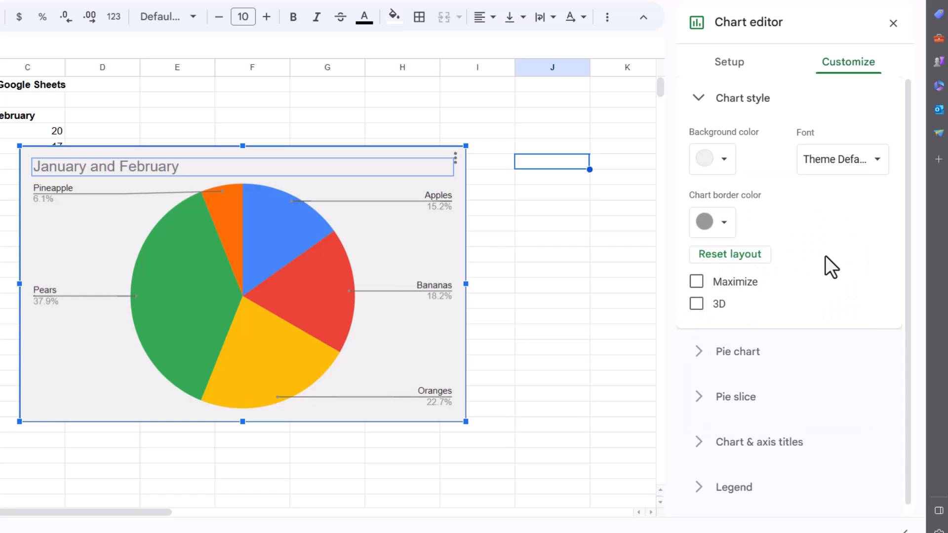
left_click(699, 98)
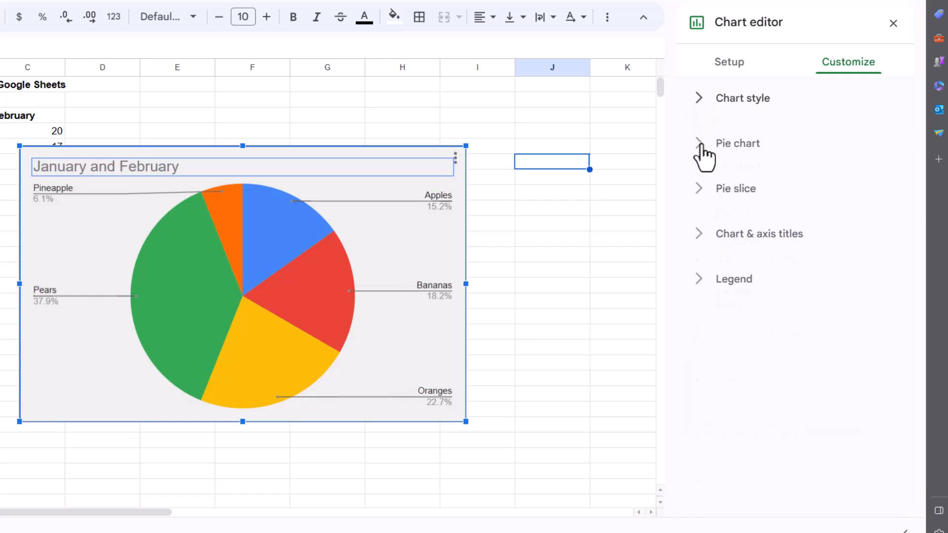
left_click(701, 144)
left_click(701, 144)
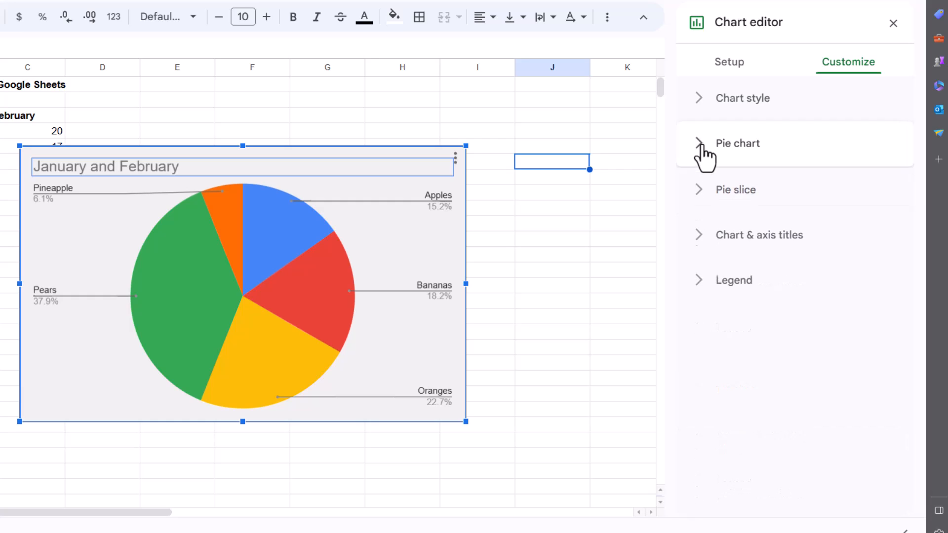
Step: Recolor the Apples slice of the pie chart dark green
left_click(699, 190)
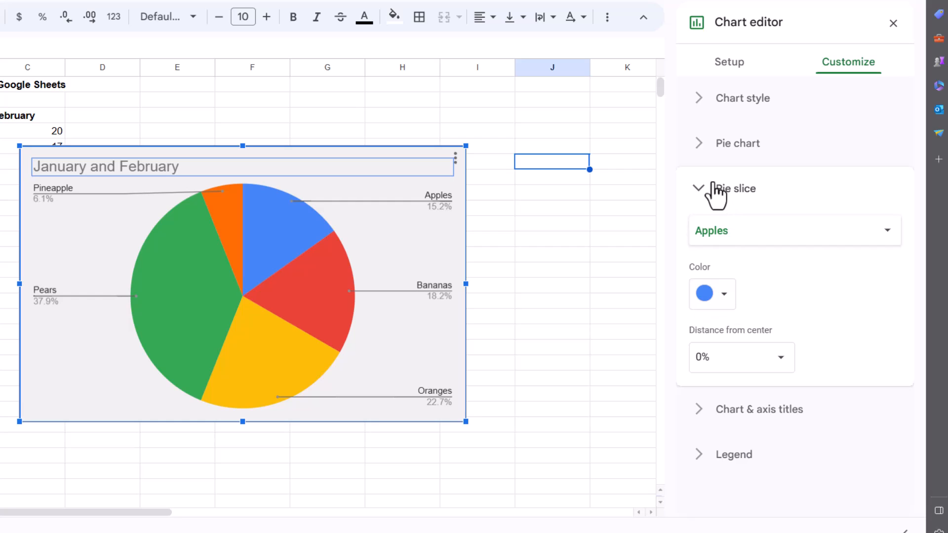
left_click(309, 306)
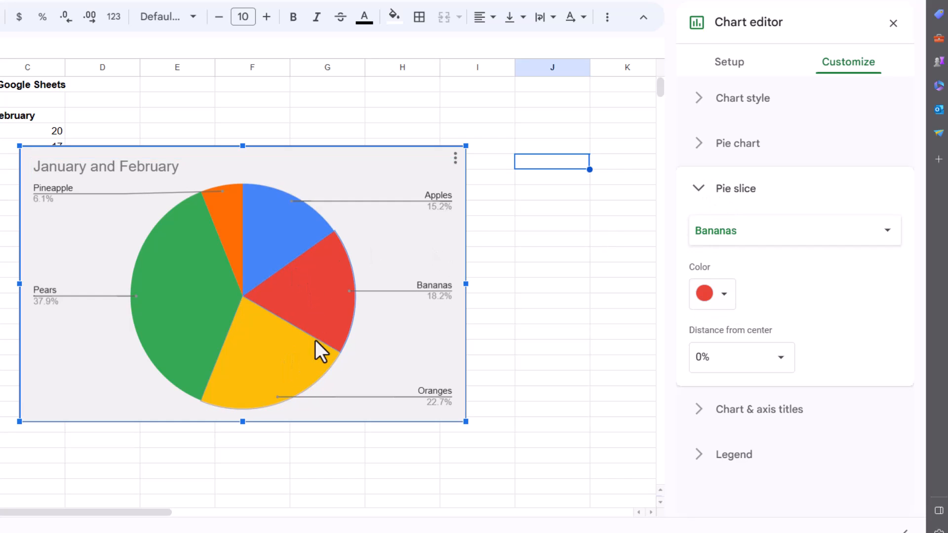
left_click(284, 224)
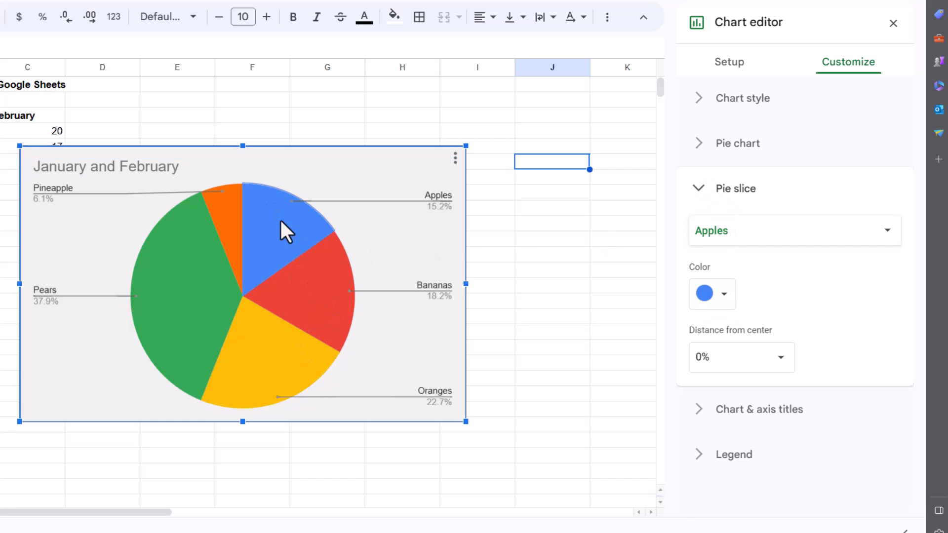
left_click(722, 295)
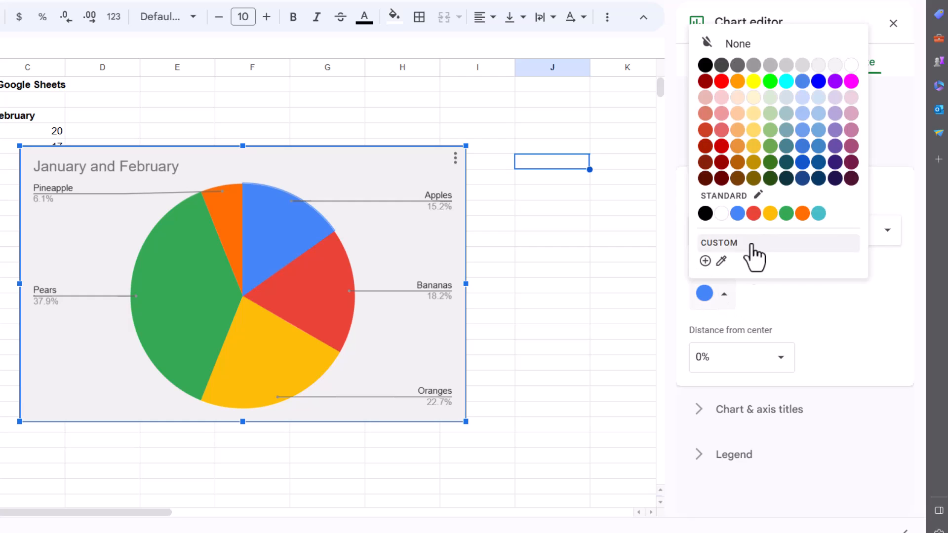
left_click(771, 165)
Step: Recolor the Bananas slice yellow and the Oranges slice light pink
left_click(303, 299)
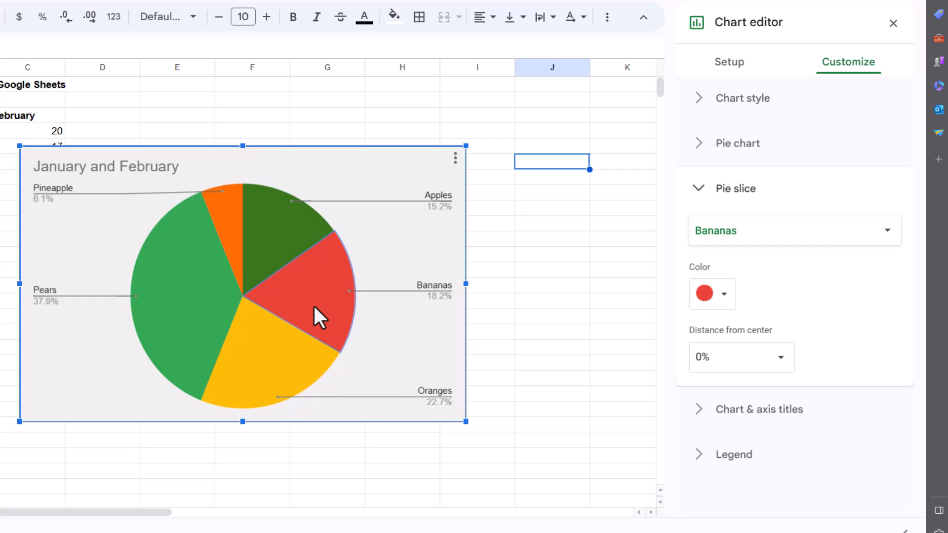
left_click(722, 296)
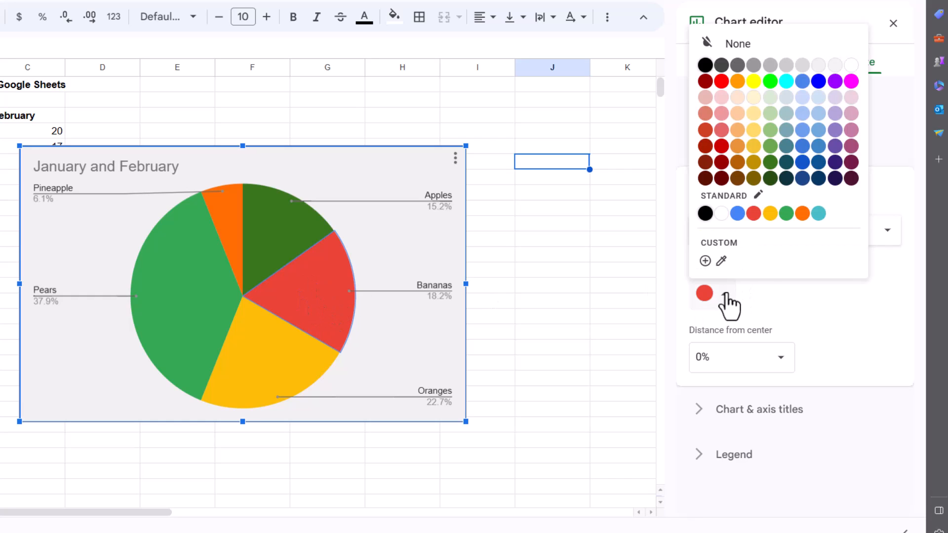
left_click(773, 217)
left_click(385, 377)
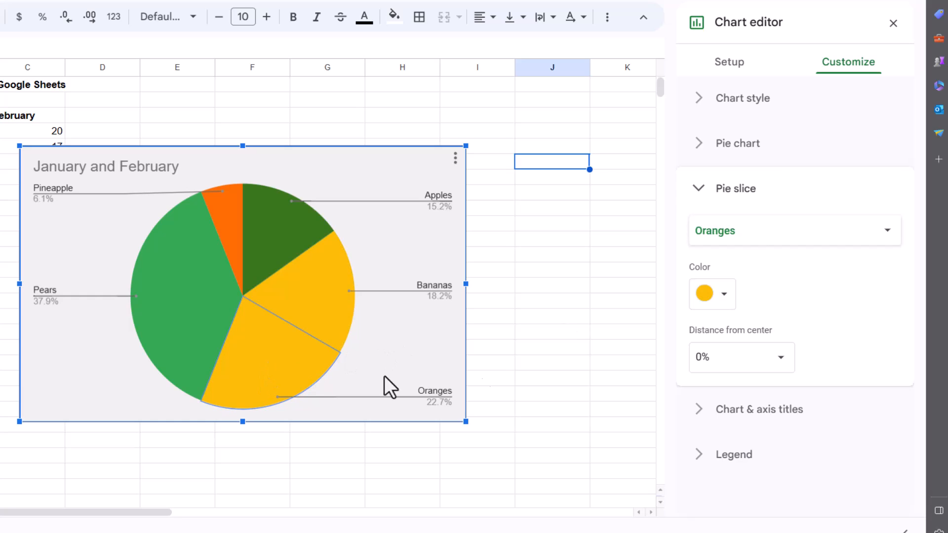
left_click(724, 296)
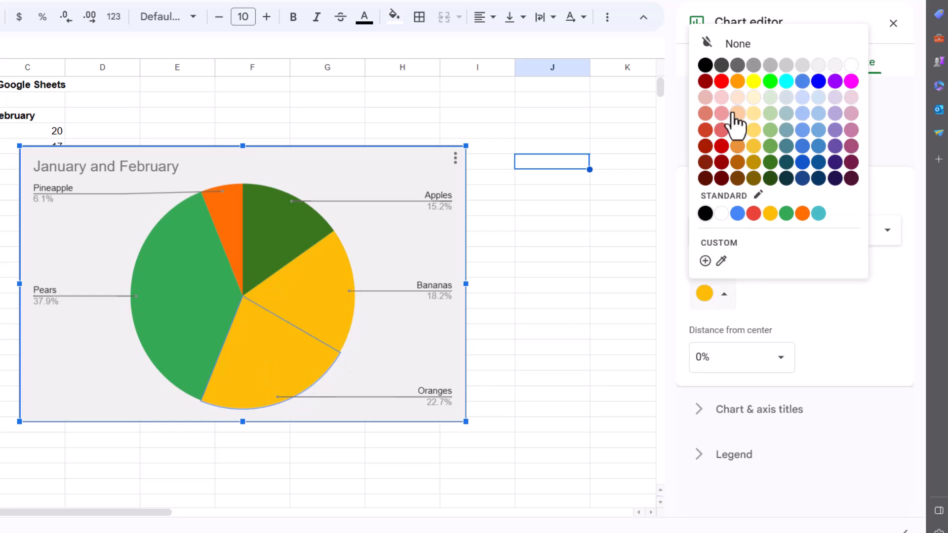
left_click(721, 98)
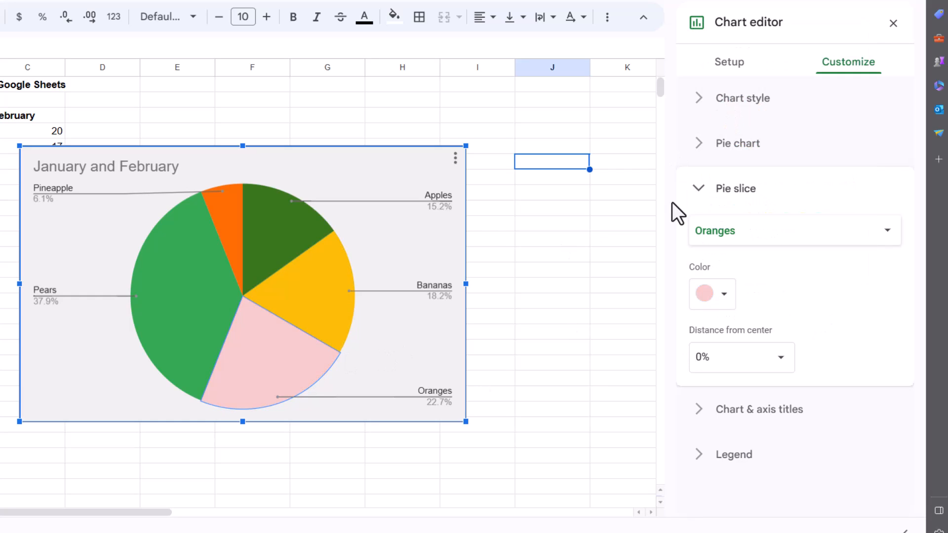
left_click(700, 192)
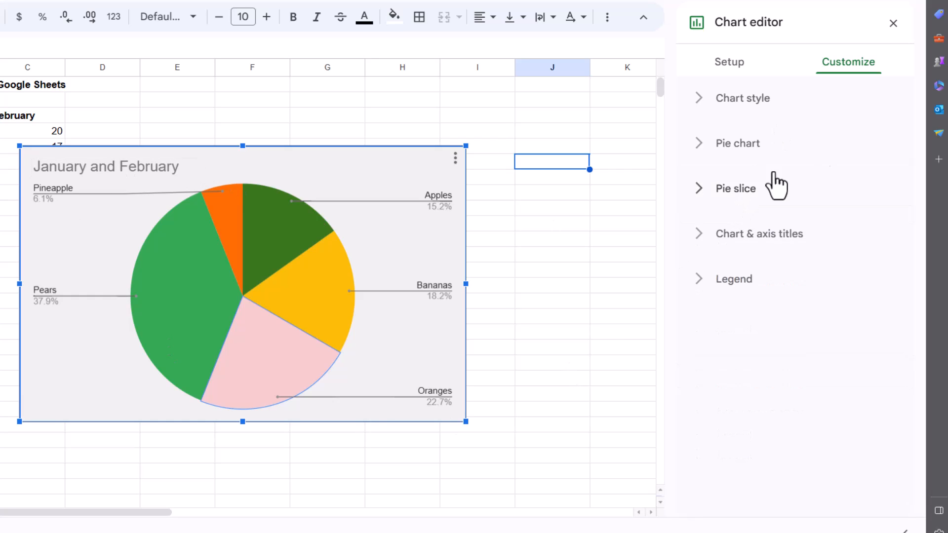
Step: Browse the available chart types and change the pie chart to the suggested column chart of January and February
left_click(735, 66)
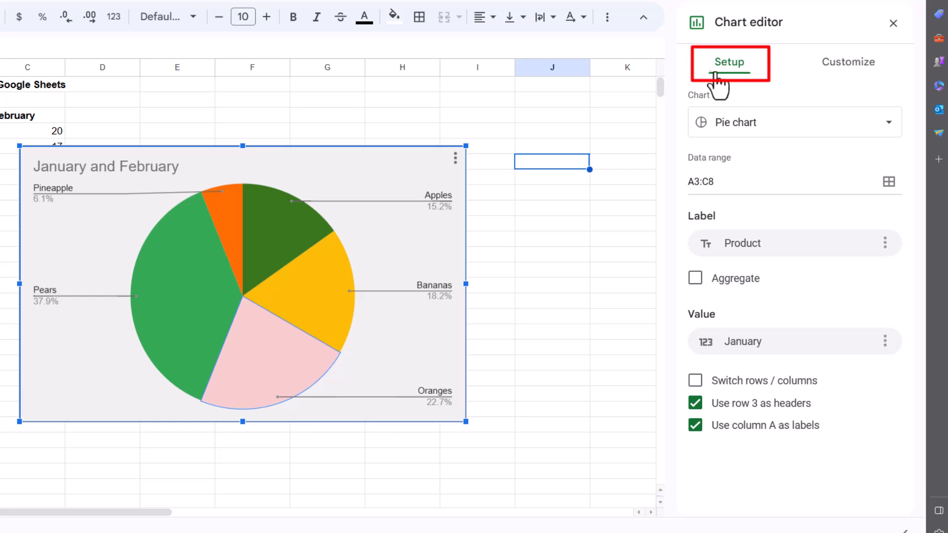
left_click(751, 141)
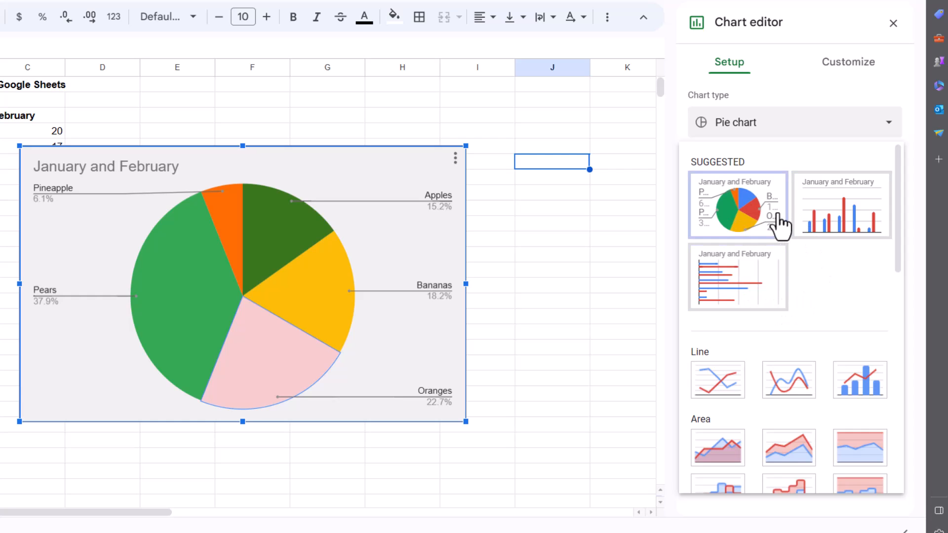
scroll(900, 221, "down", 8)
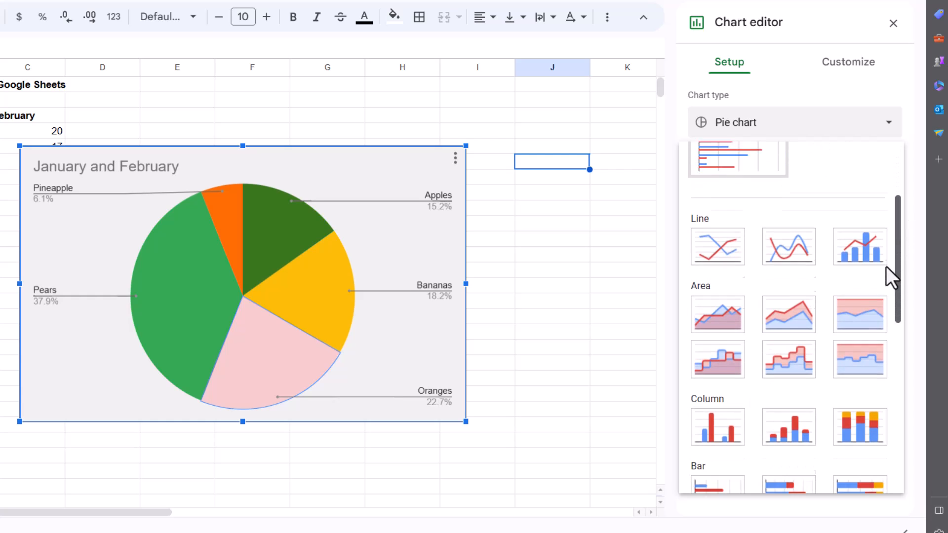
left_click_drag(898, 371, 896, 208)
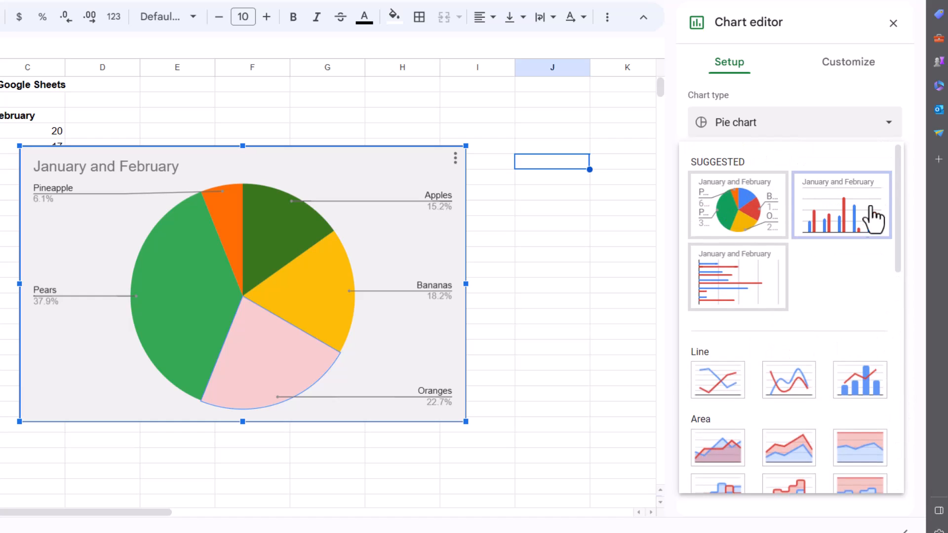
left_click(825, 225)
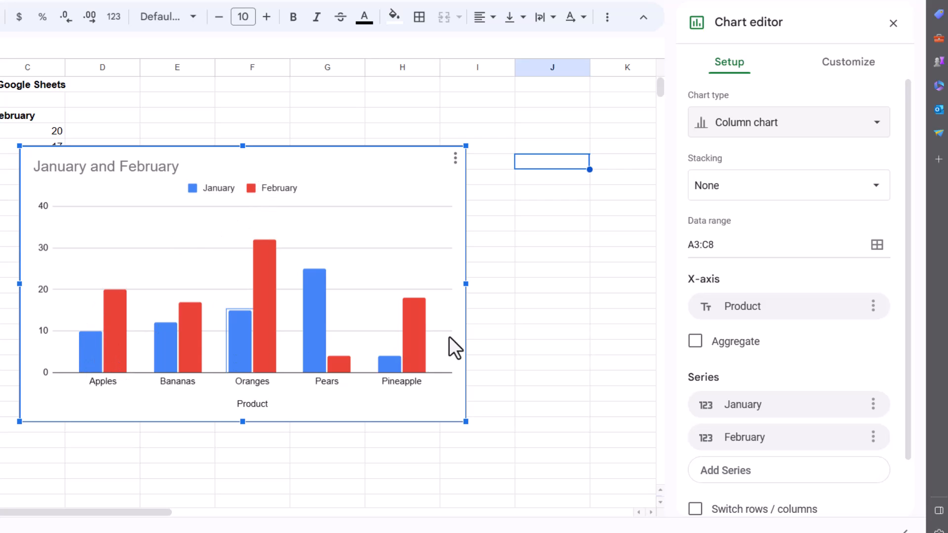
Step: Turn on the 3D style for the January and February column chart
left_click(857, 69)
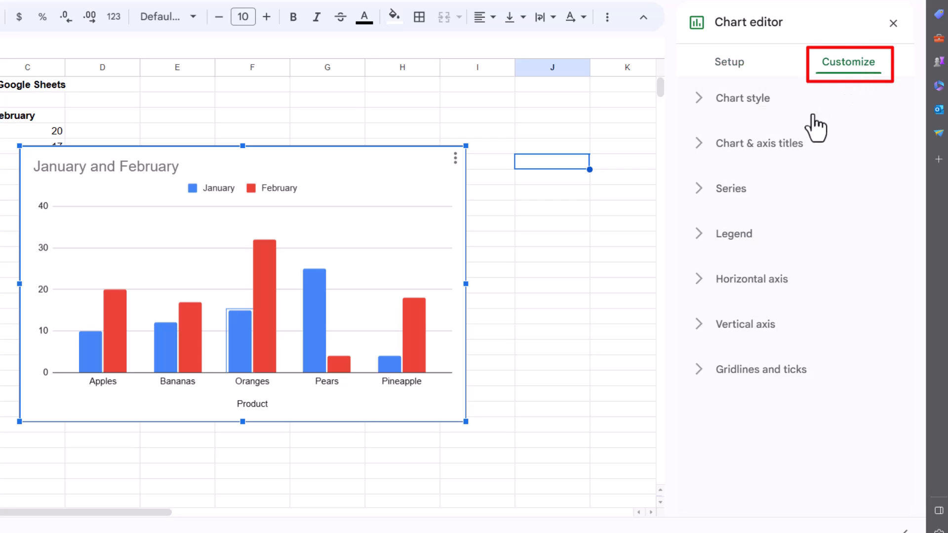
left_click(714, 99)
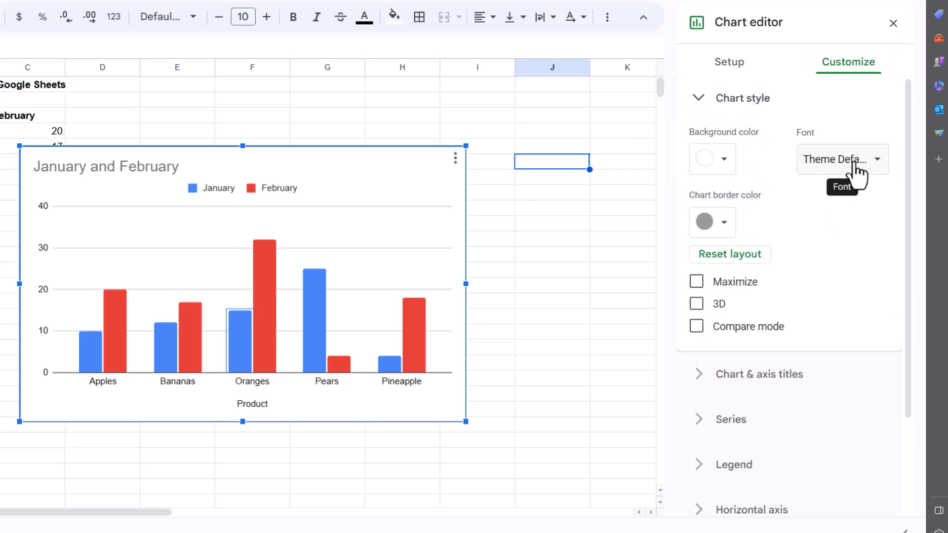
left_click(696, 304)
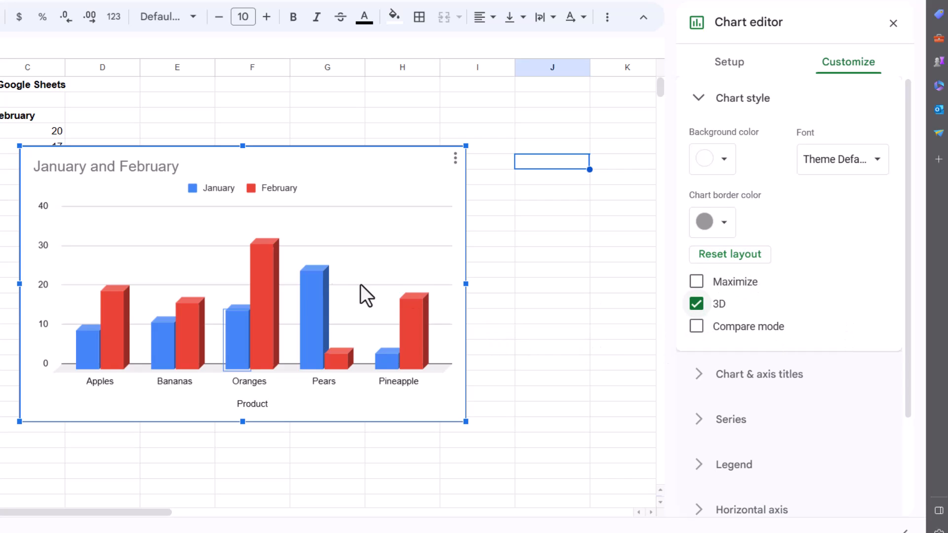
Step: Place the column chart's legend at the bottom of the chart
left_click(215, 193)
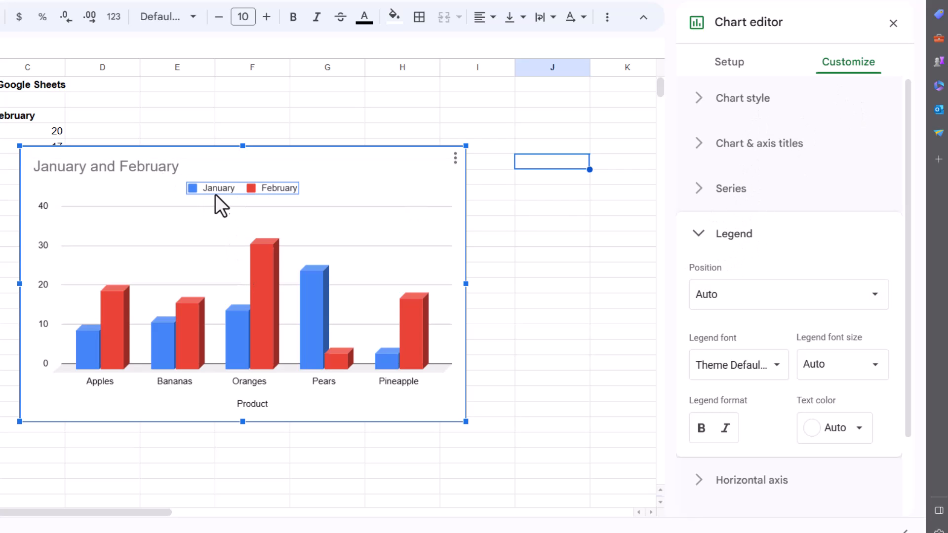
left_click(730, 297)
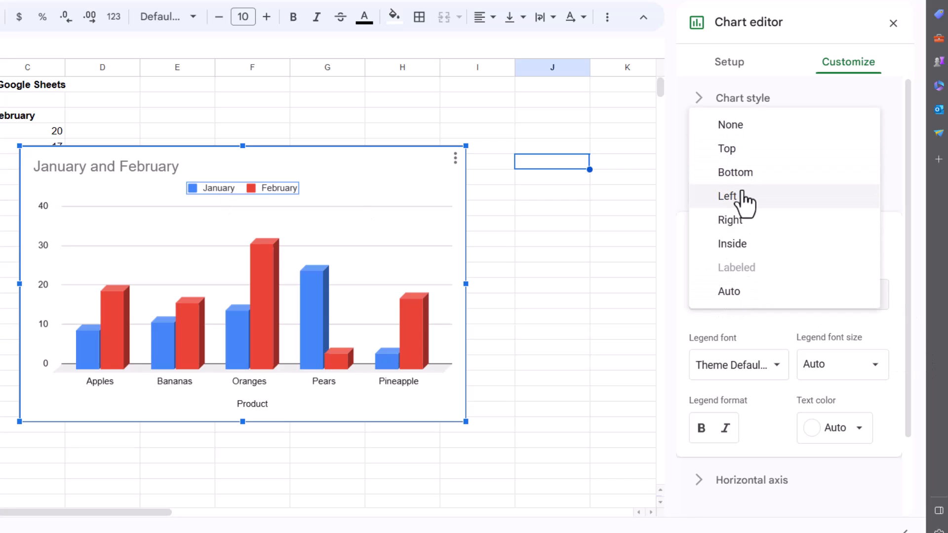
left_click(747, 172)
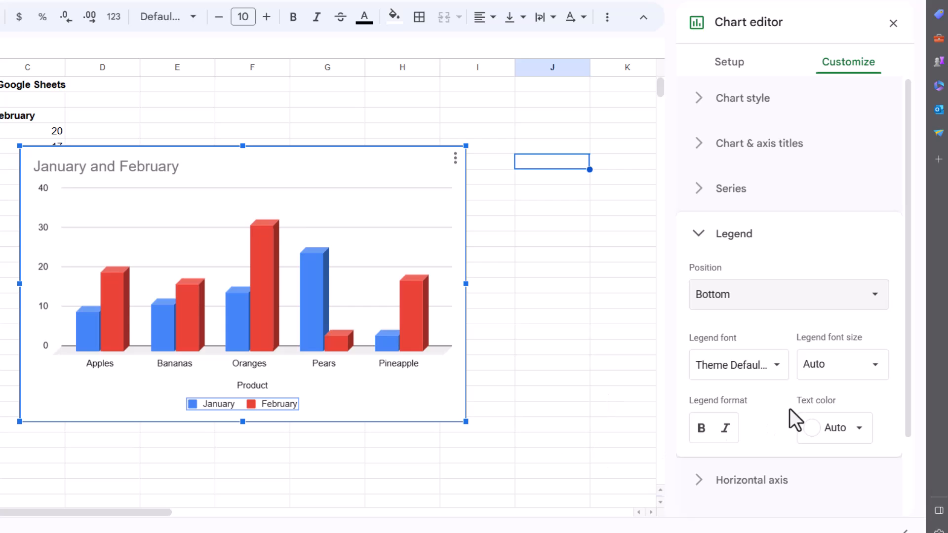
Step: Set the chart's legend font to Comic Sans MS at size 36
left_click(861, 366)
left_click(872, 368)
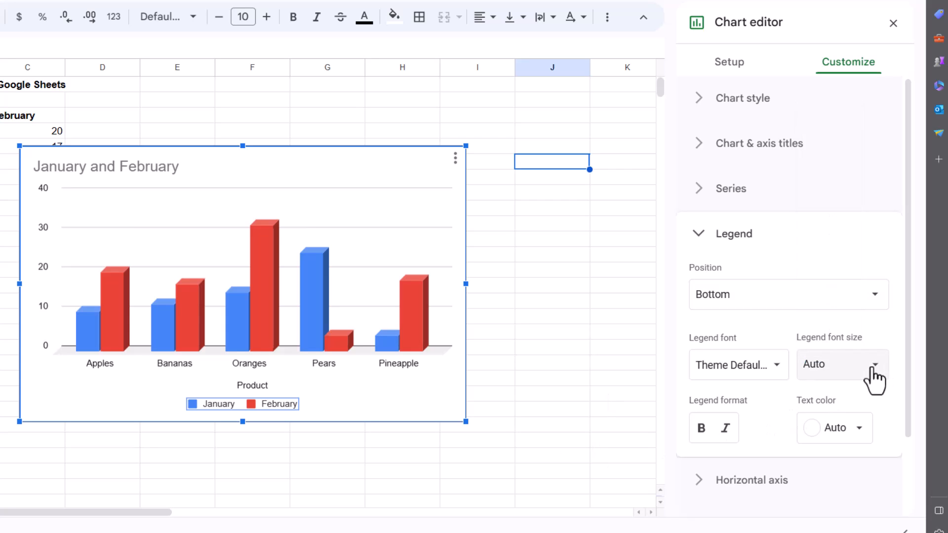
left_click(781, 380)
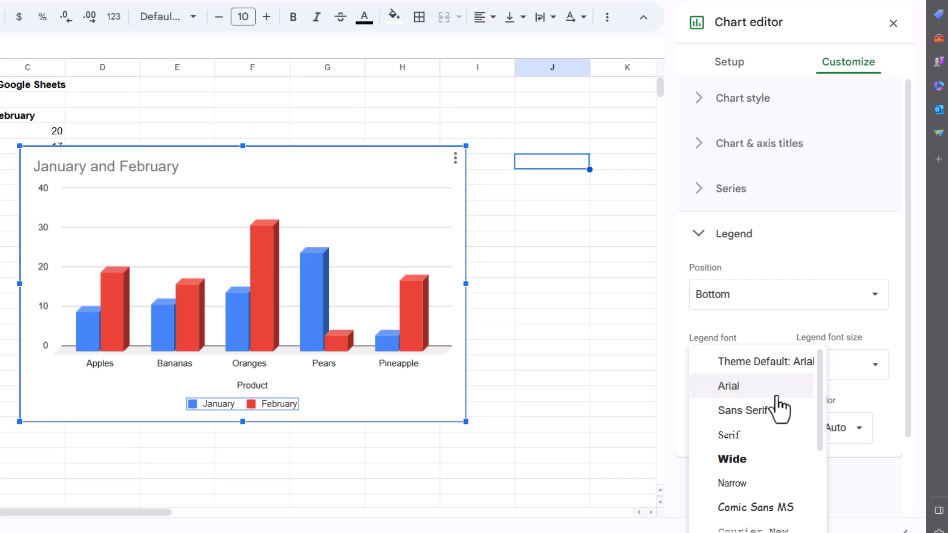
left_click_drag(824, 410, 814, 449)
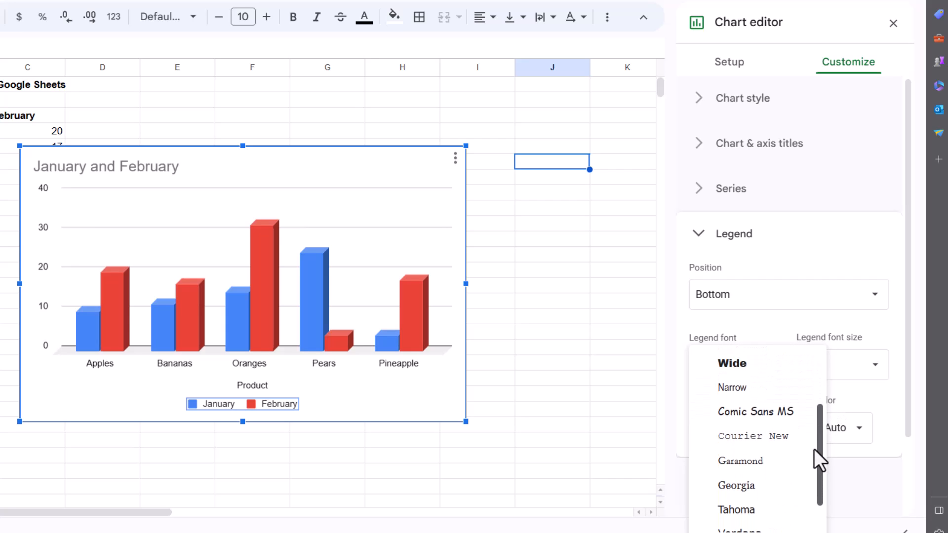
left_click(769, 412)
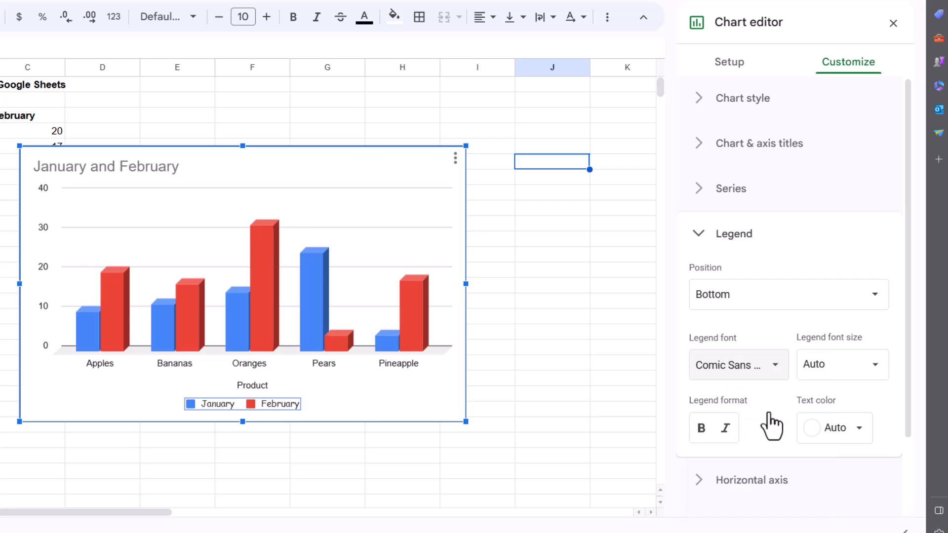
left_click(874, 368)
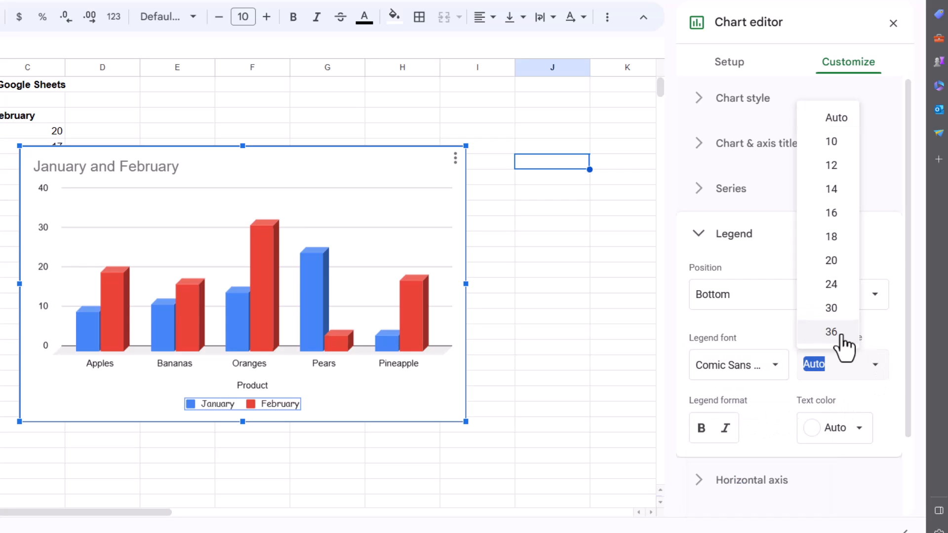
left_click(843, 331)
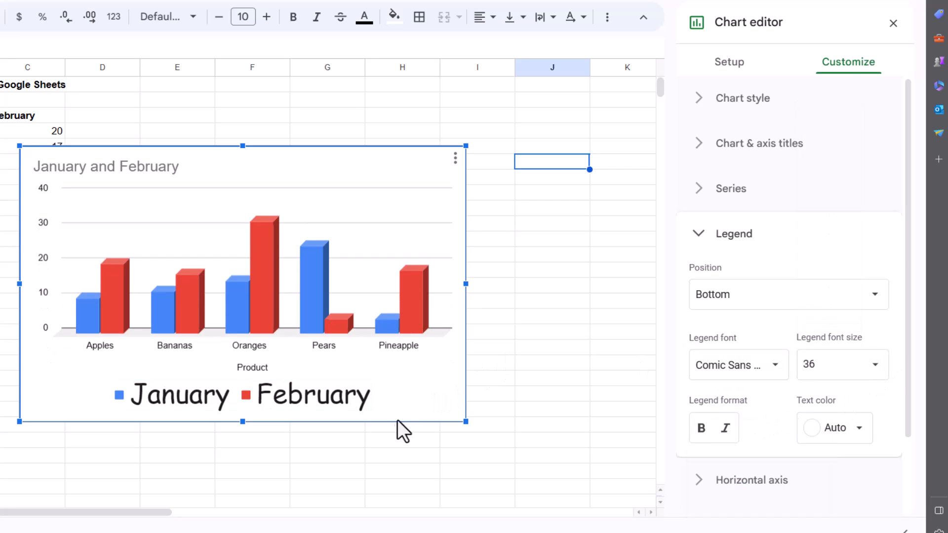
Step: Set the horizontal axis labels to Comic Sans MS at size 20
left_click(339, 348)
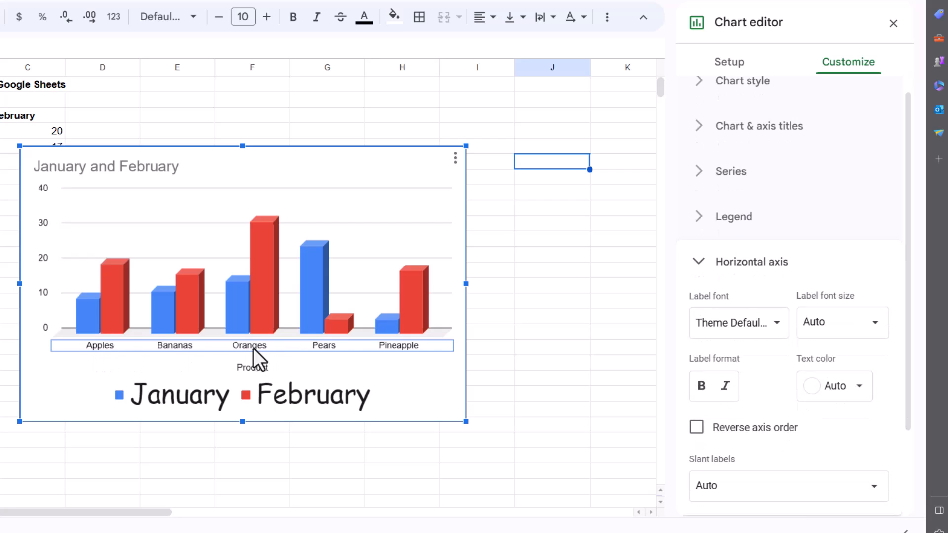
left_click(757, 341)
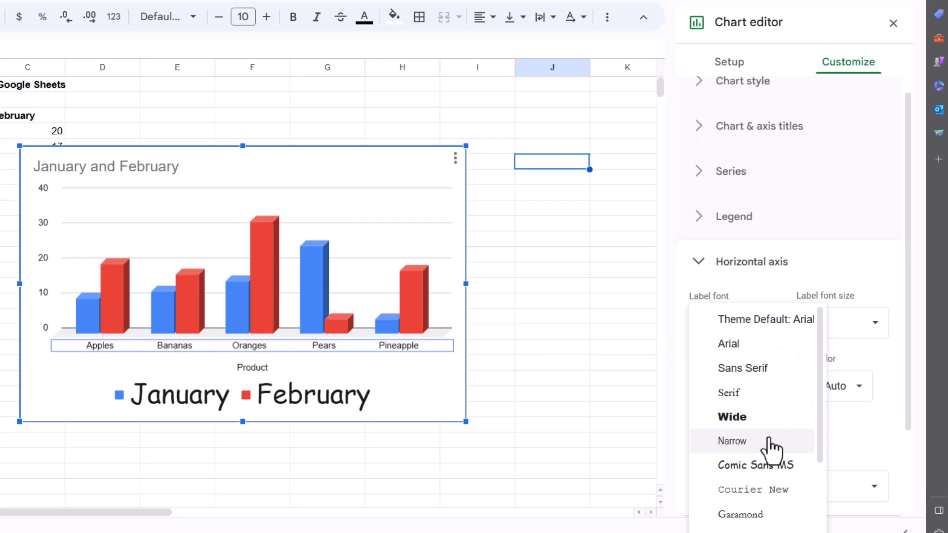
left_click(772, 465)
left_click(851, 322)
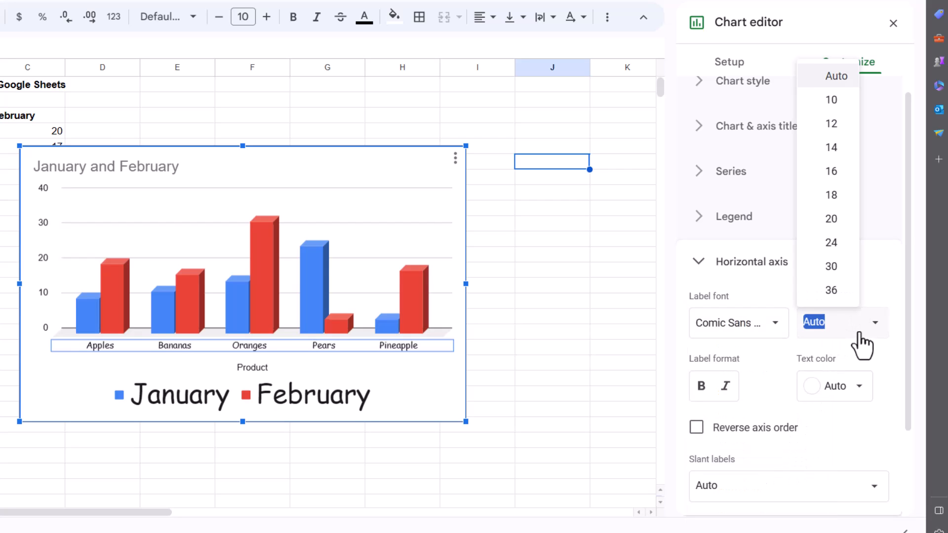
left_click(847, 229)
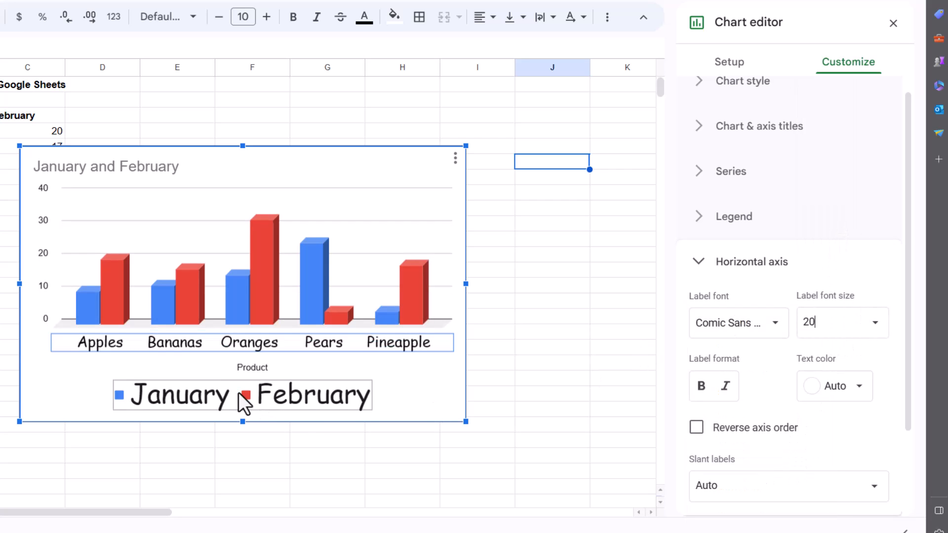
Step: Give the February series a dark teal fill and a red outline, then leave the chart editor
left_click(265, 263)
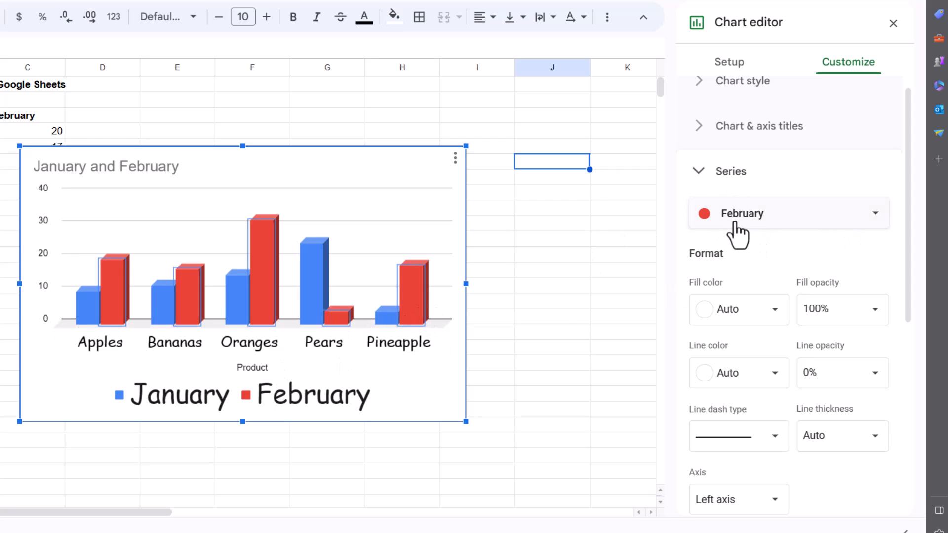
left_click(763, 326)
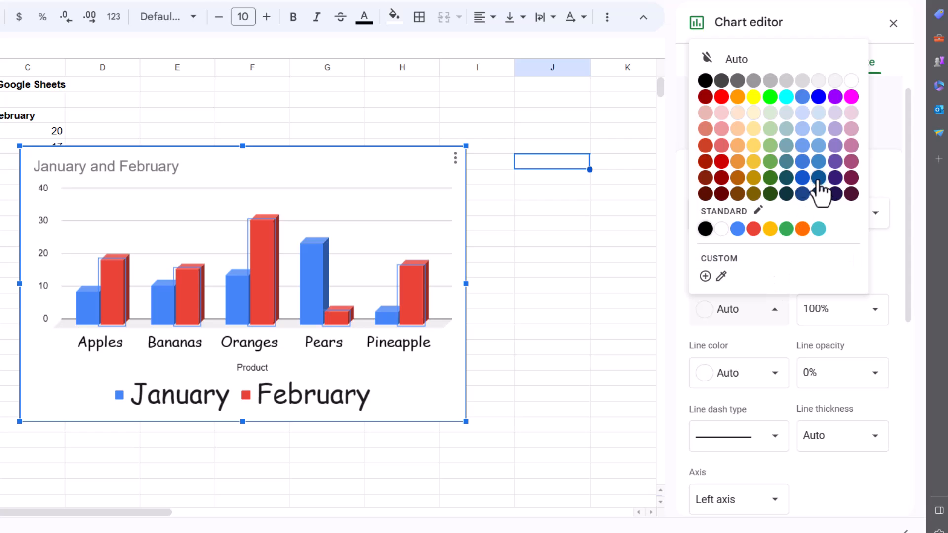
left_click(786, 162)
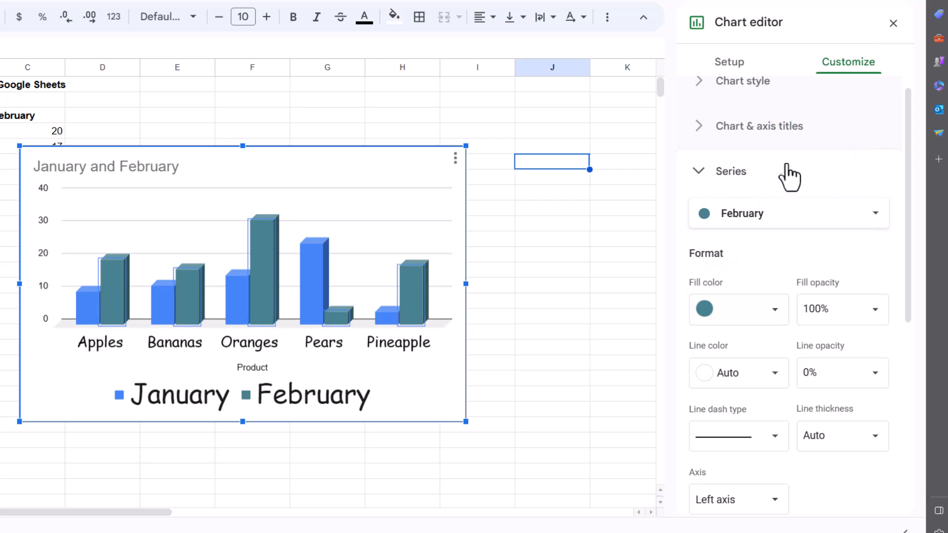
left_click(752, 383)
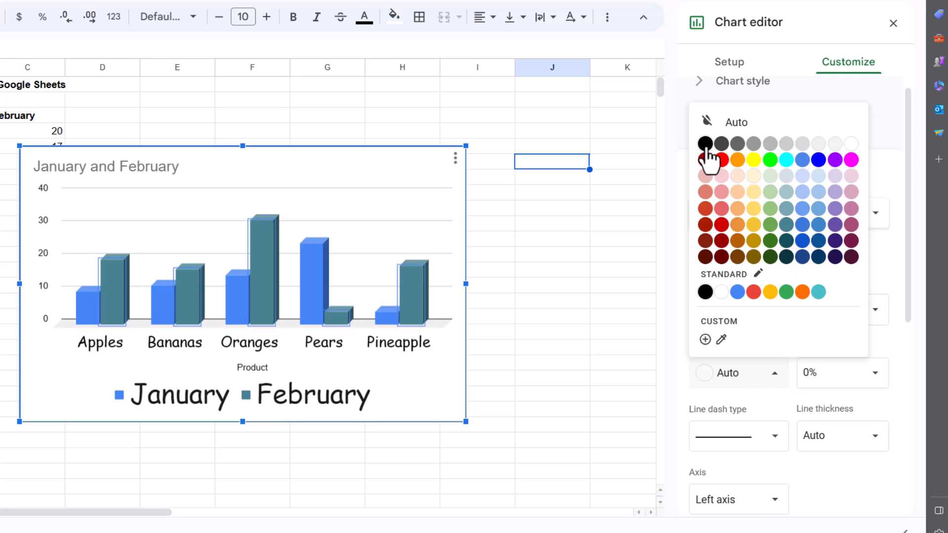
left_click(721, 160)
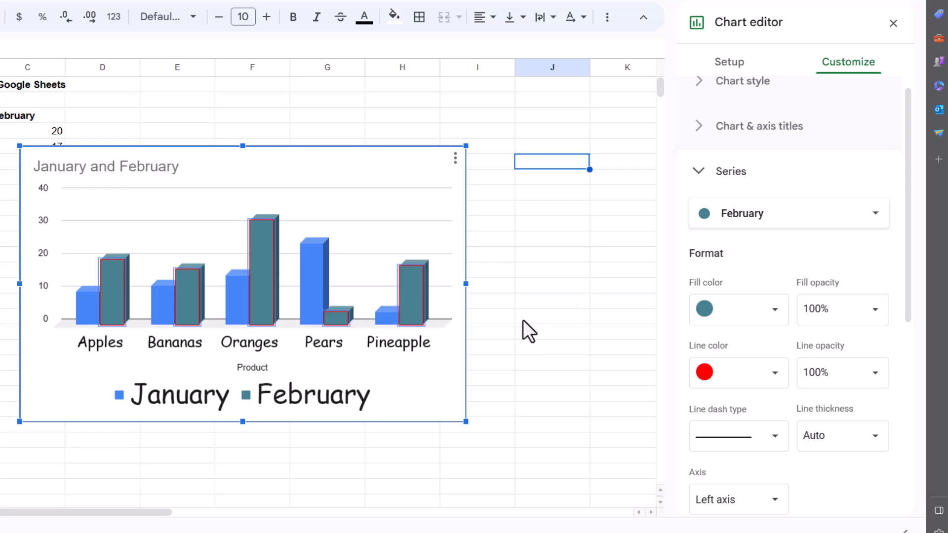
left_click(519, 333)
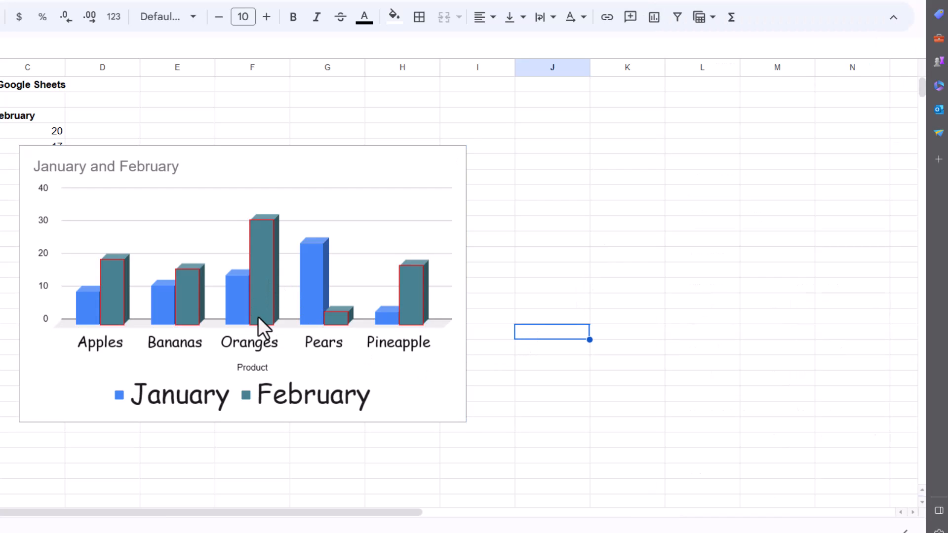
Step: Give the January series a light yellow fill and a black outline, then leave the chart editor
left_click(310, 292)
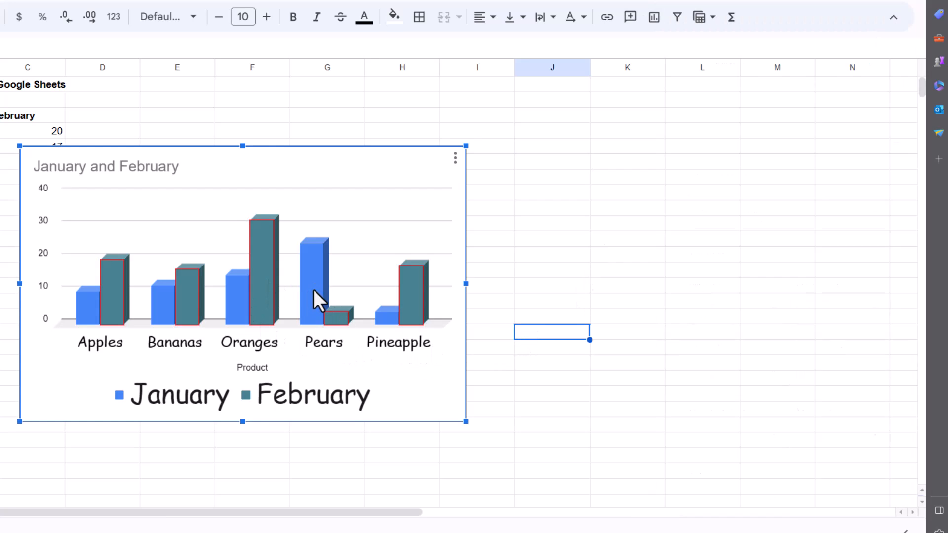
double_click(315, 290)
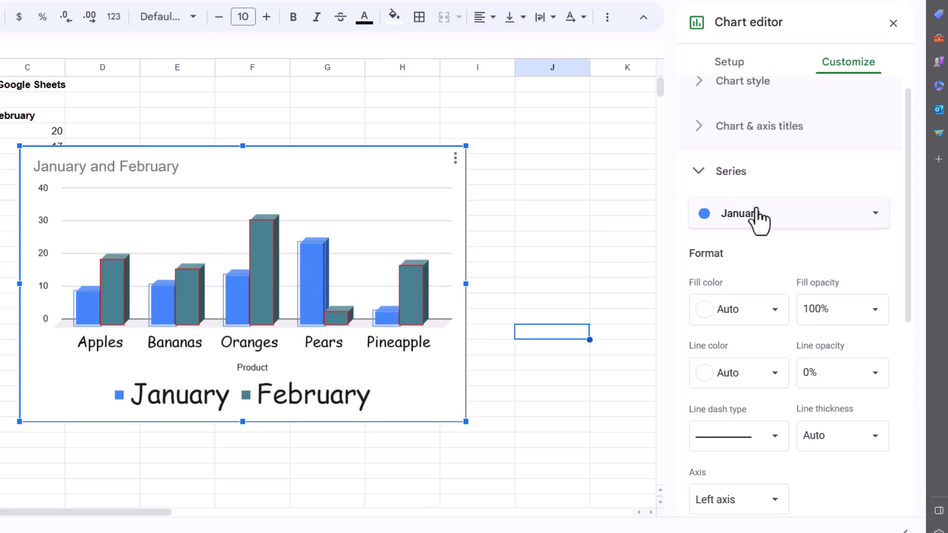
left_click(741, 316)
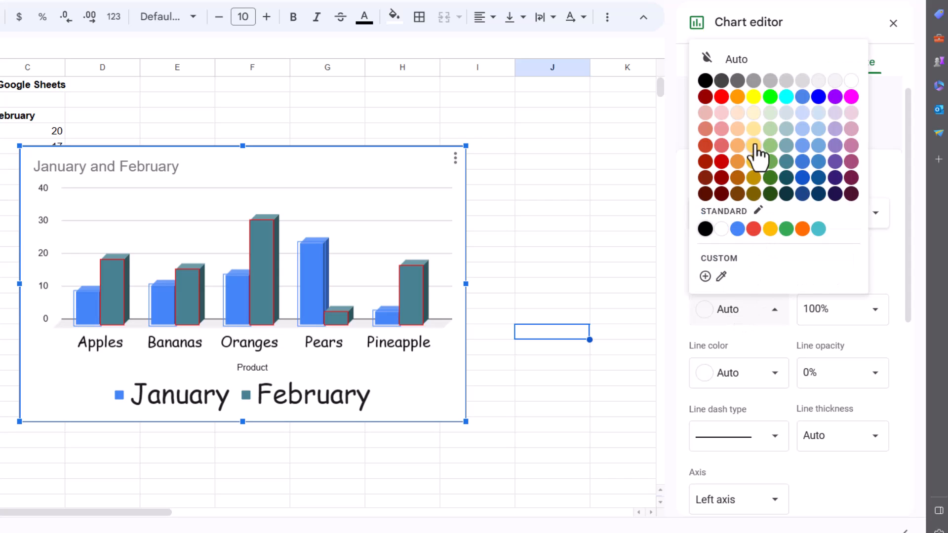
left_click(754, 159)
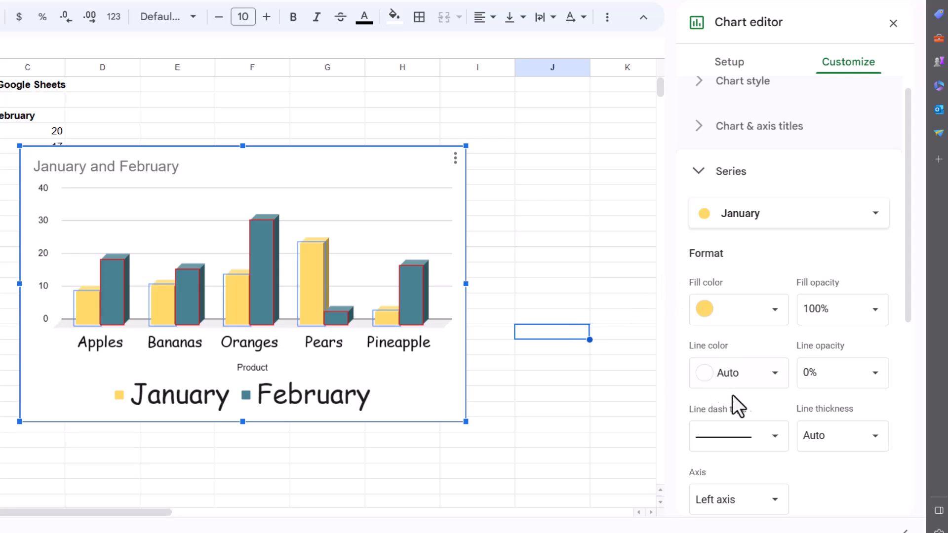
left_click(749, 388)
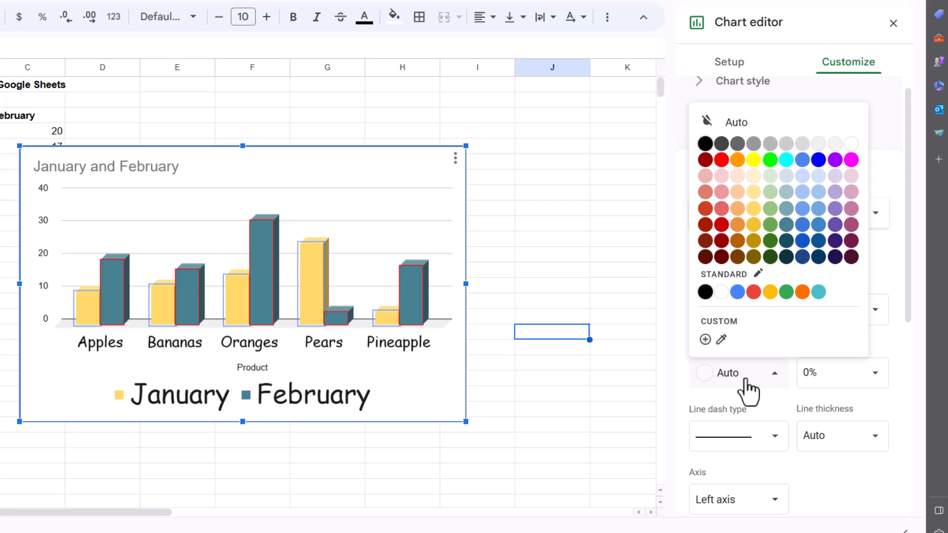
left_click(706, 147)
left_click(571, 288)
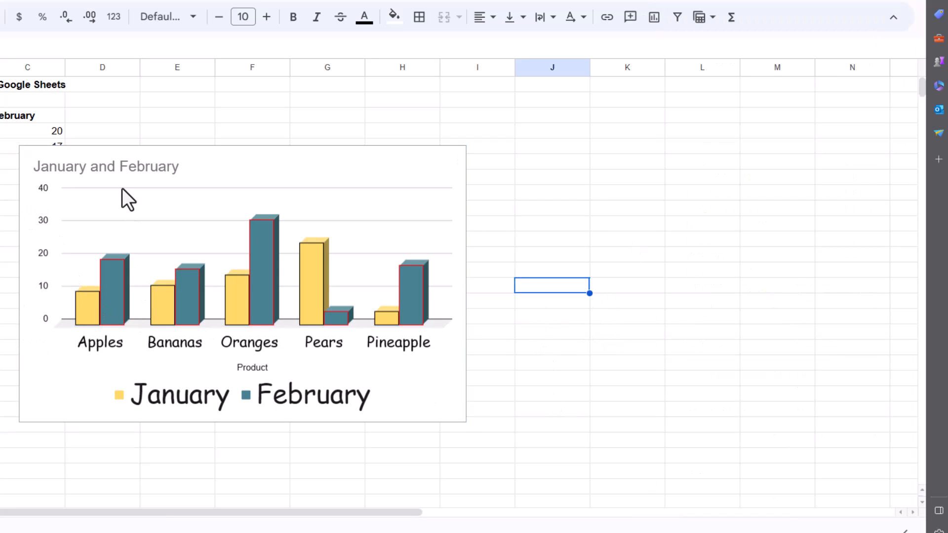
Step: Move the chart clear of the sales table to start at column D, and enlarge it to reach column J
left_click(274, 235)
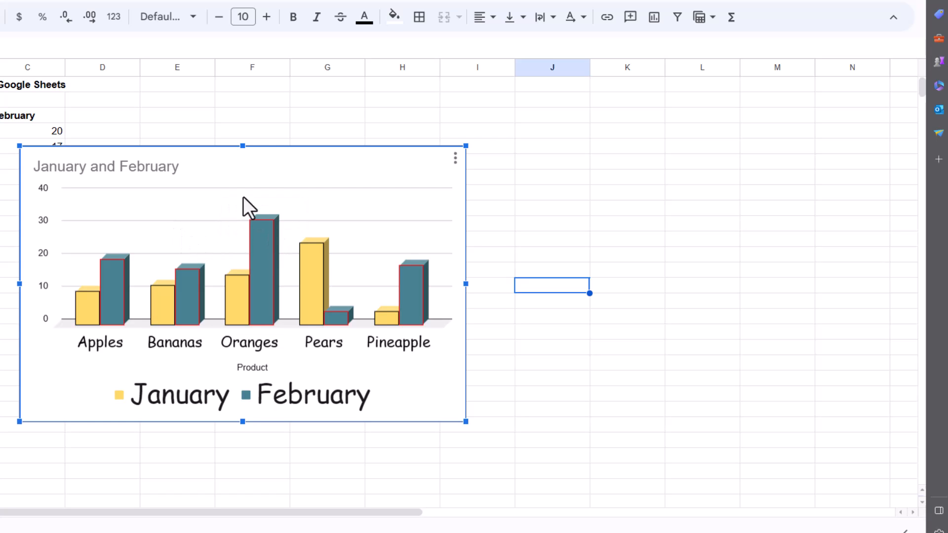
left_click_drag(231, 180, 311, 114)
left_click_drag(548, 356, 648, 419)
left_click_drag(650, 249, 575, 250)
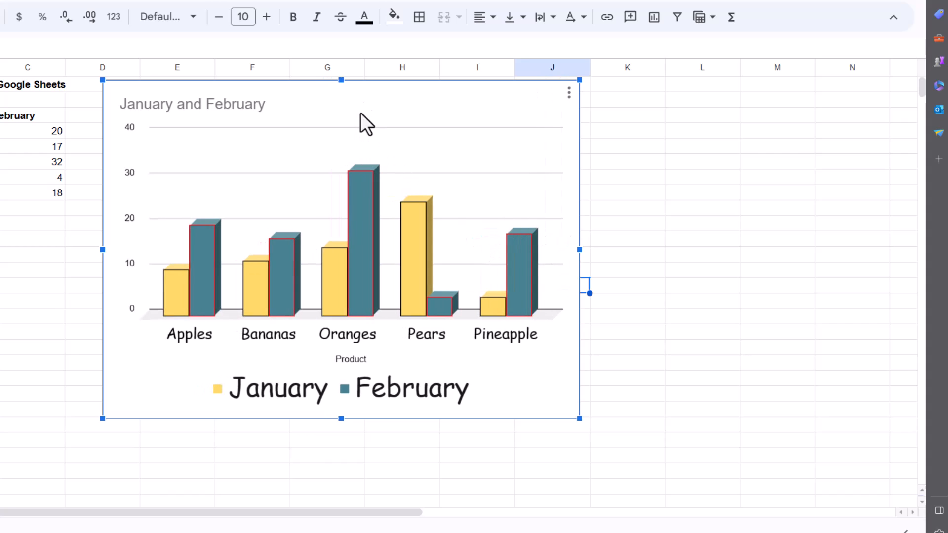
Step: Reopen the chart for editing and change the column chart to a line chart
double_click(342, 109)
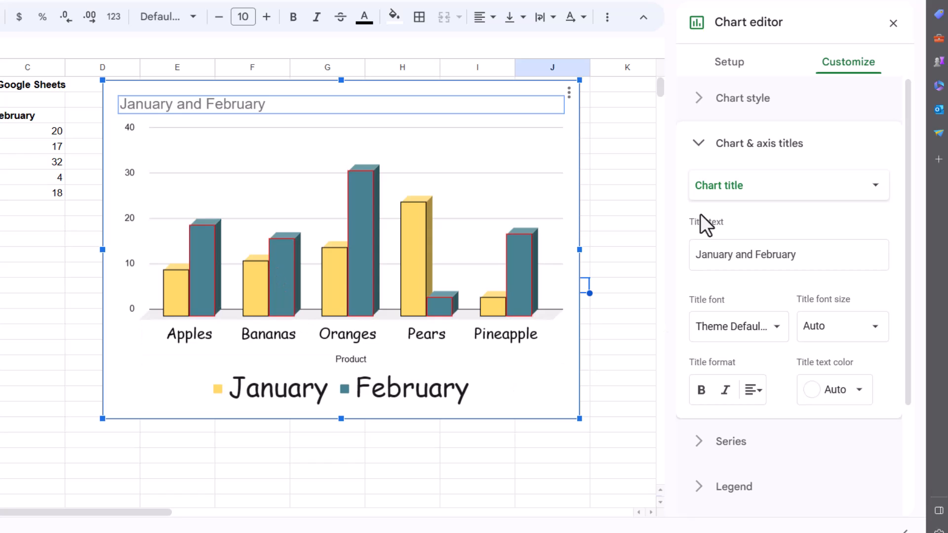
left_click(729, 63)
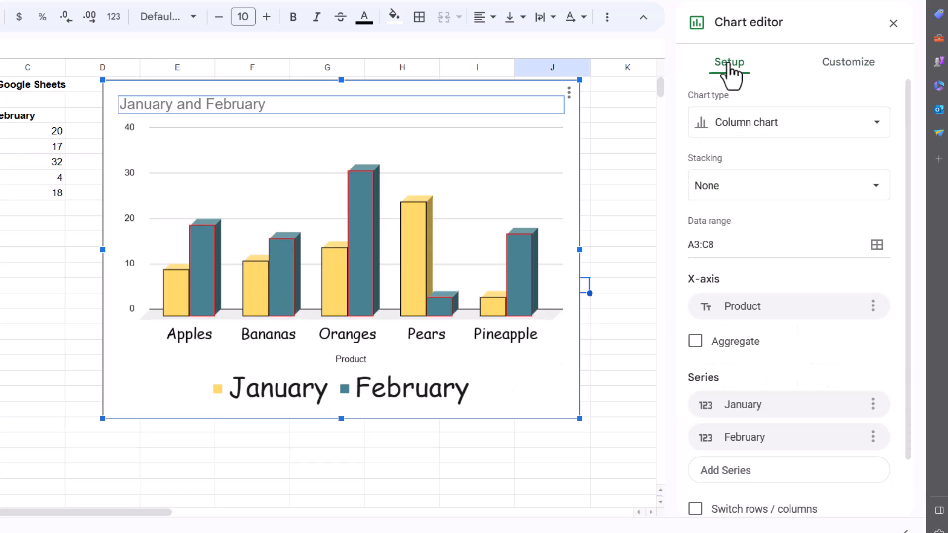
left_click(753, 131)
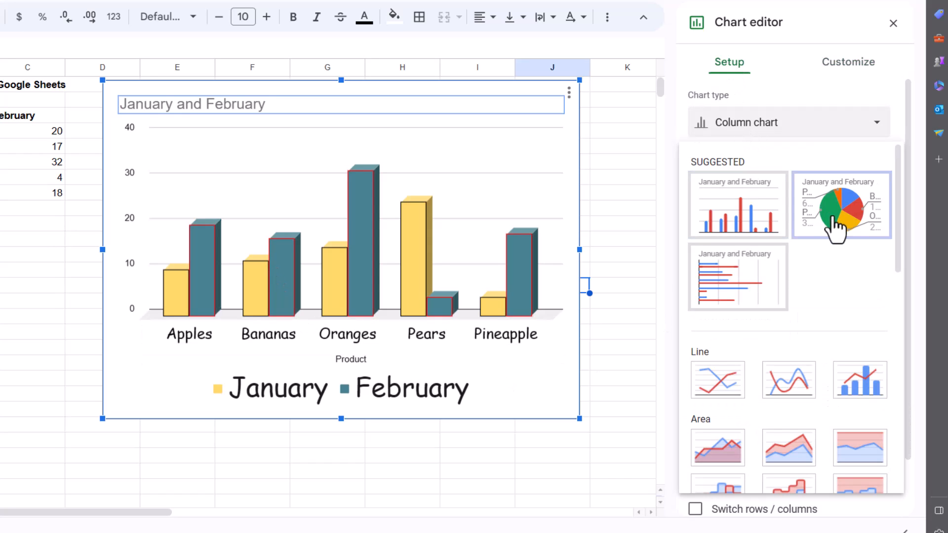
scroll(814, 308, "down", 2)
left_click(715, 339)
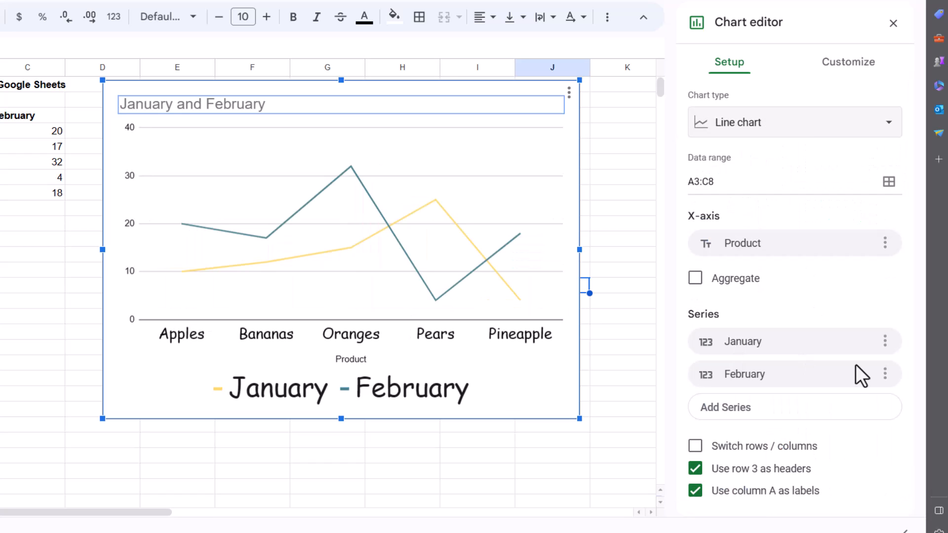
Step: Change the line chart to a stacked stepped area chart
left_click(785, 130)
scroll(821, 354, "down", 4)
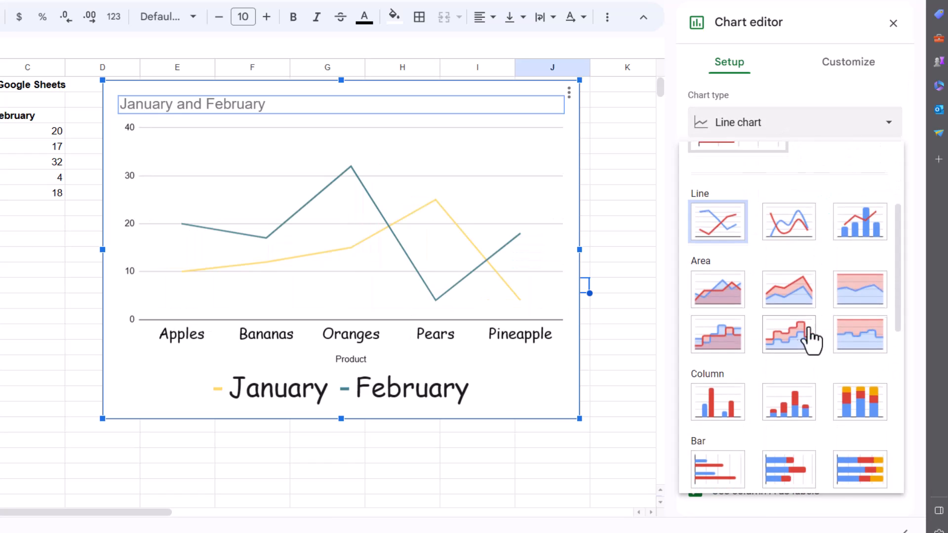
left_click(814, 331)
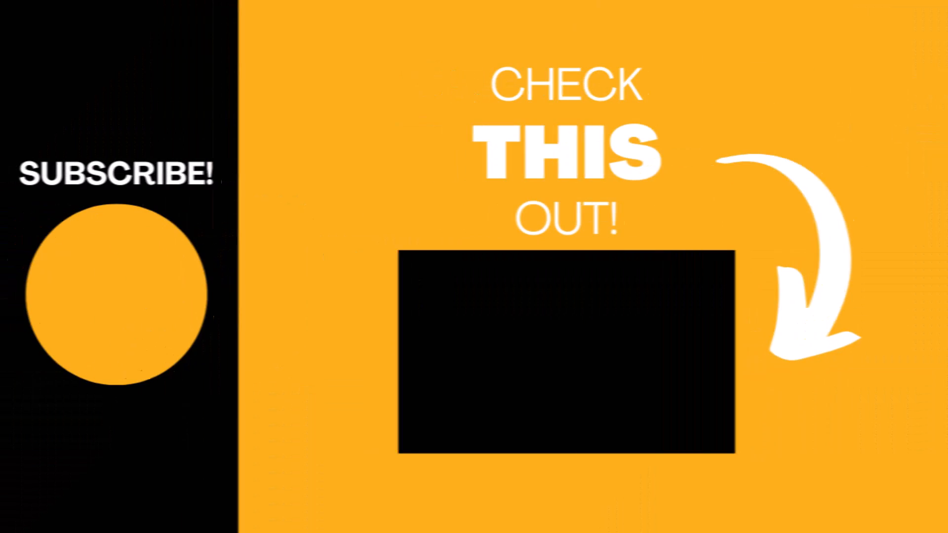